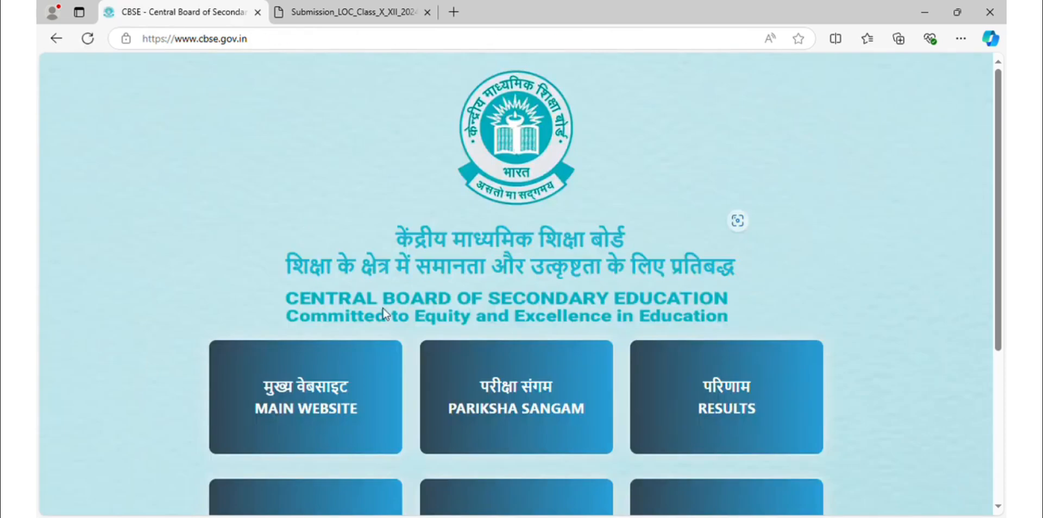
# Open the Pariksha Sangam portal from the CBSE site and continue into its section list.
pyautogui.scroll(-2, 369, 402)
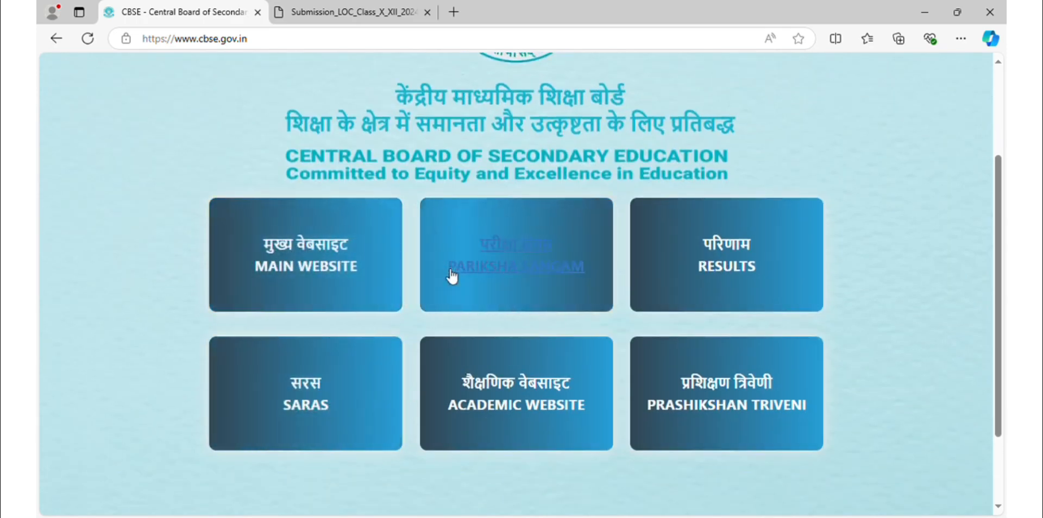
pyautogui.click(508, 267)
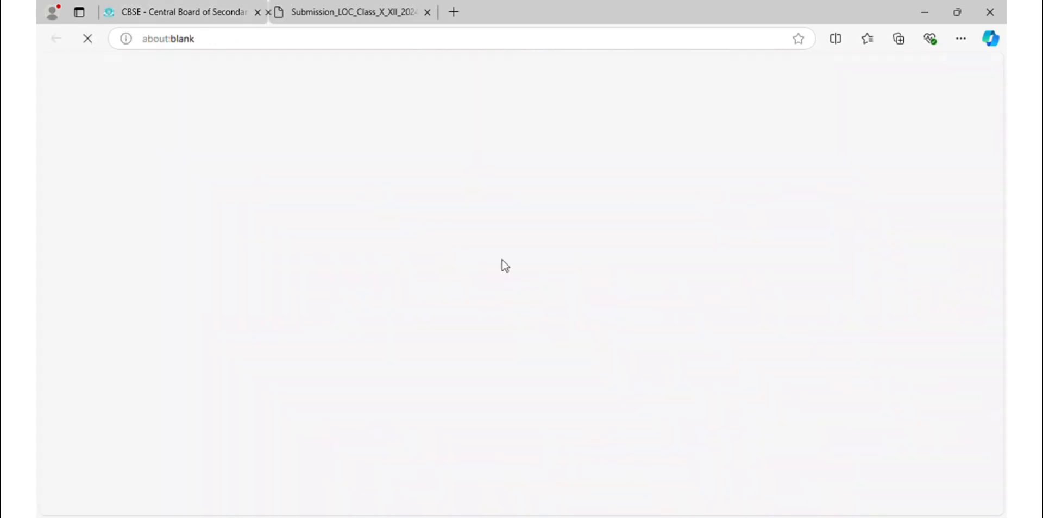
pyautogui.click(170, 220)
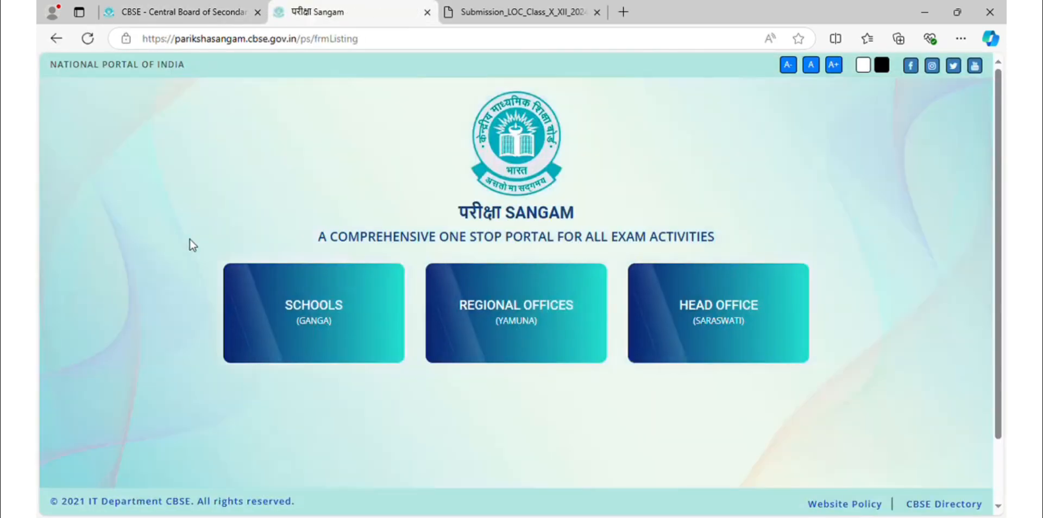
# Go to Schools > Pre Exam Activities and browse the activity tiles such as LOC Class X & XII.
pyautogui.click(315, 314)
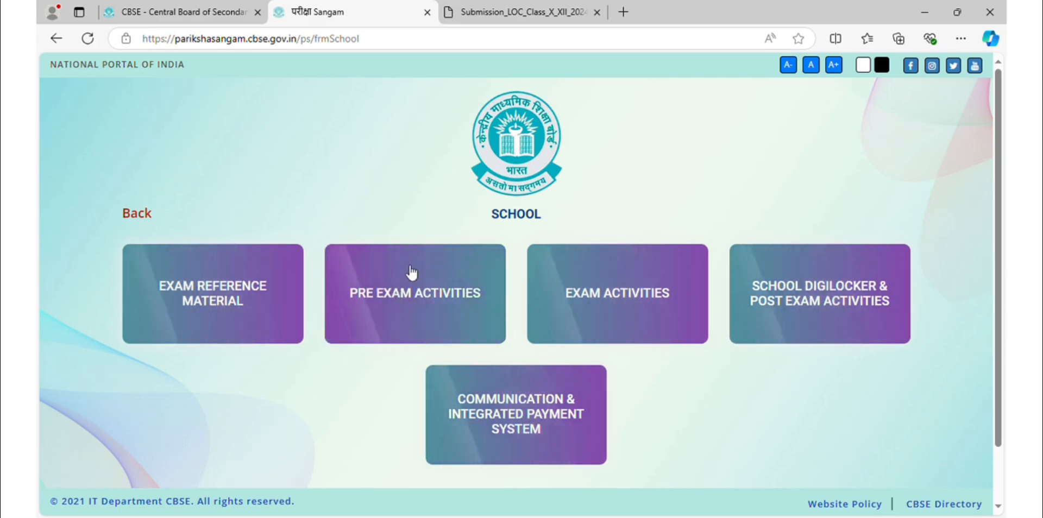
pyautogui.click(426, 295)
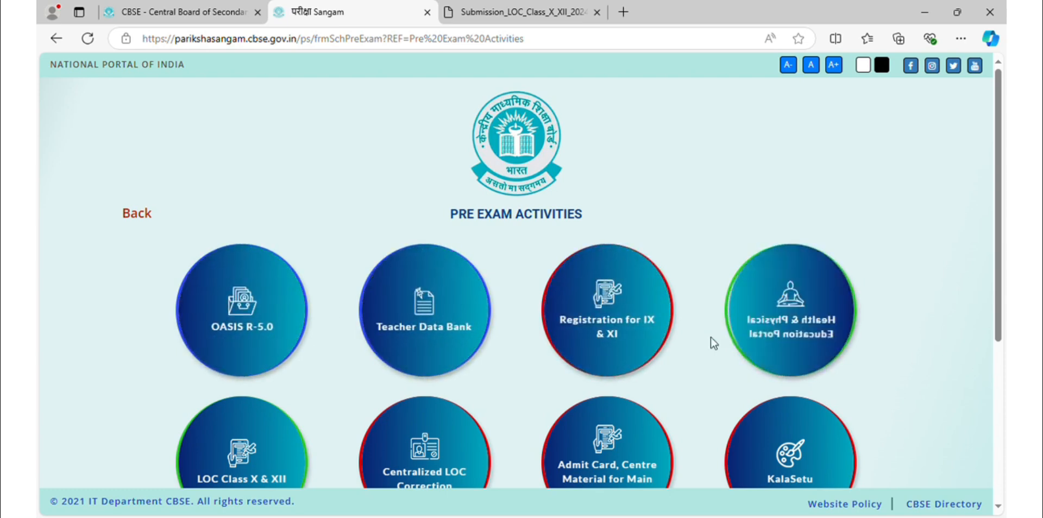
pyautogui.scroll(-3, 706, 340)
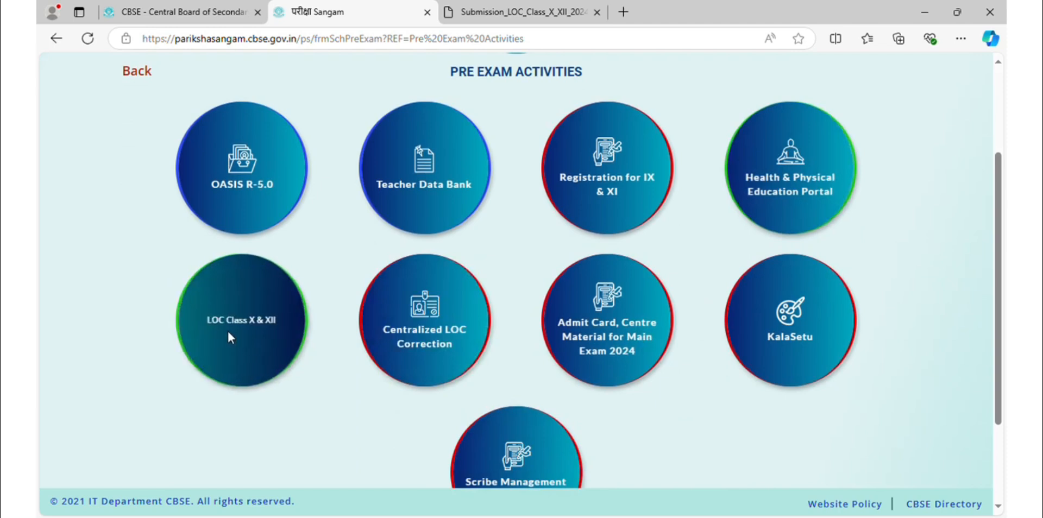
pyautogui.scroll(3, 586, 322)
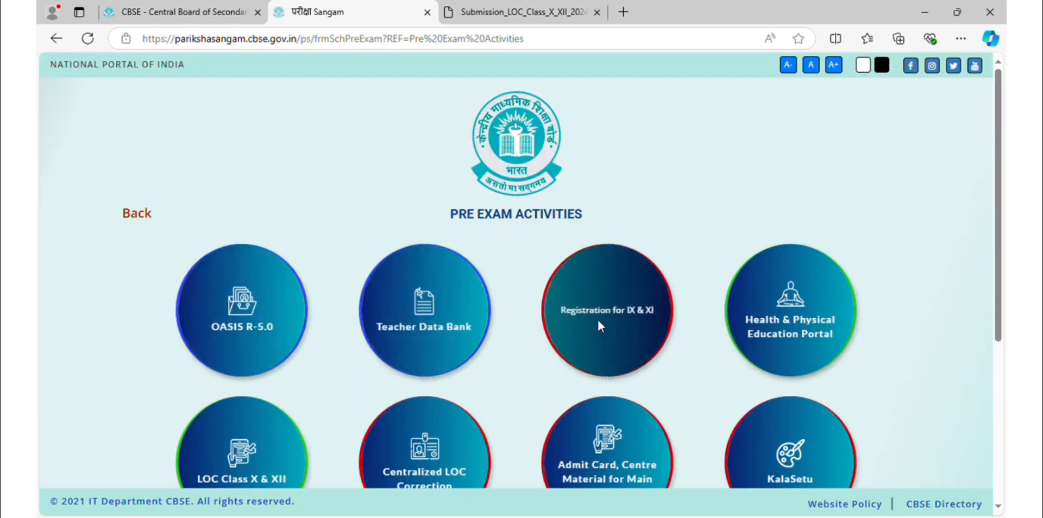
pyautogui.scroll(-3, 705, 340)
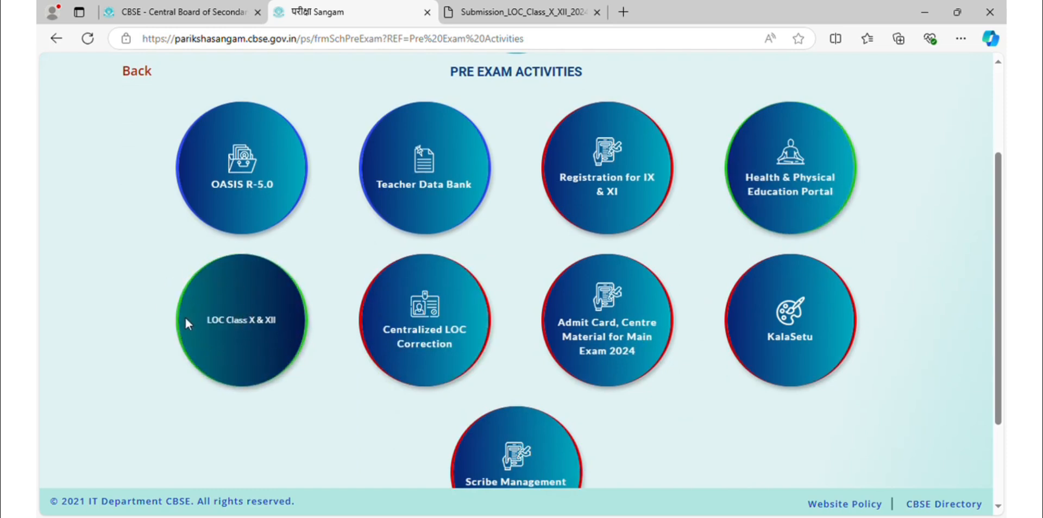
pyautogui.scroll(-3, 266, 376)
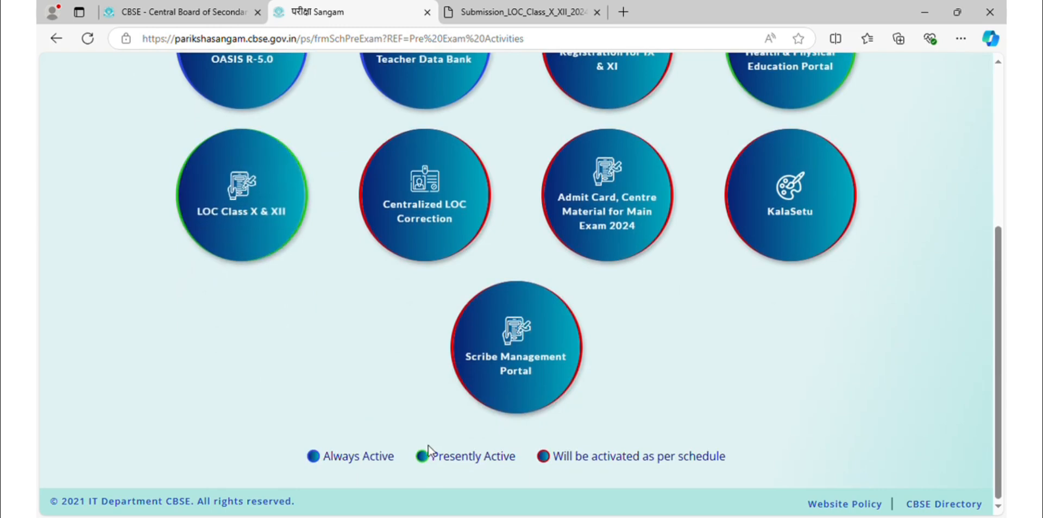
pyautogui.scroll(3, 279, 300)
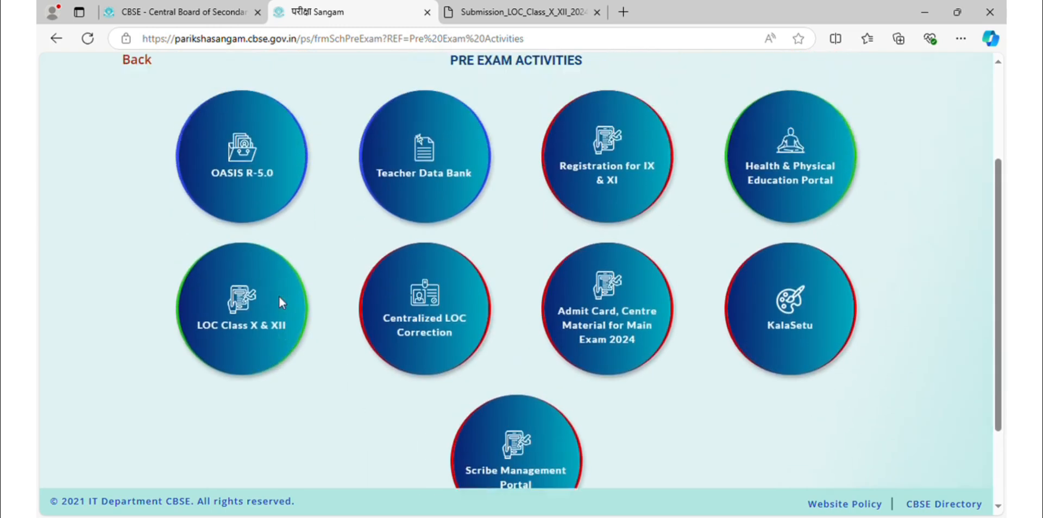
pyautogui.scroll(-3, 275, 340)
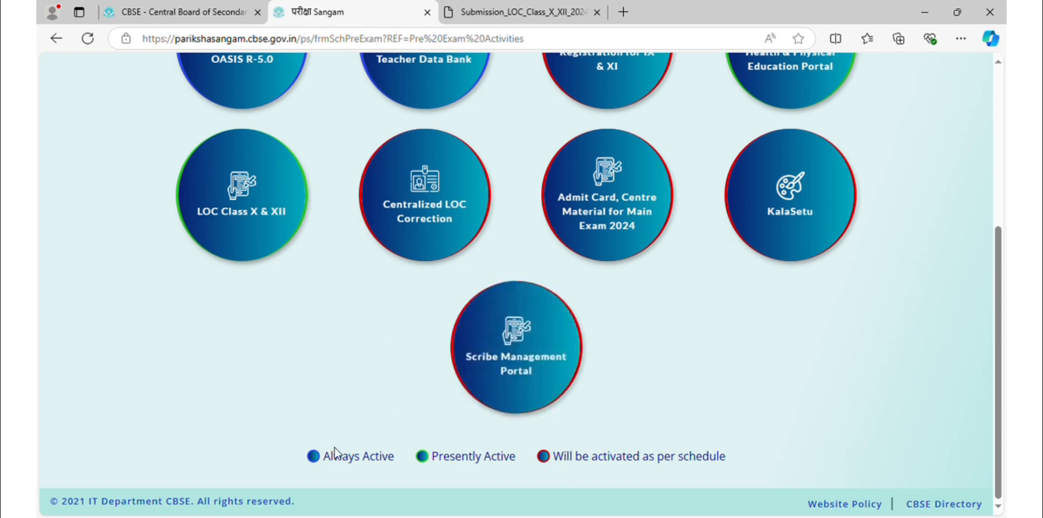
pyautogui.scroll(2, 336, 452)
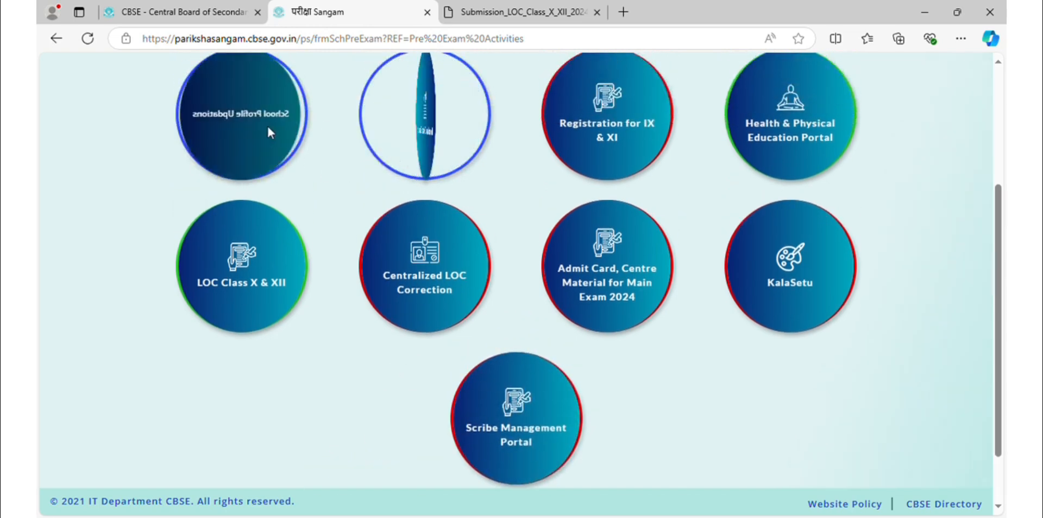
pyautogui.scroll(-1, 422, 461)
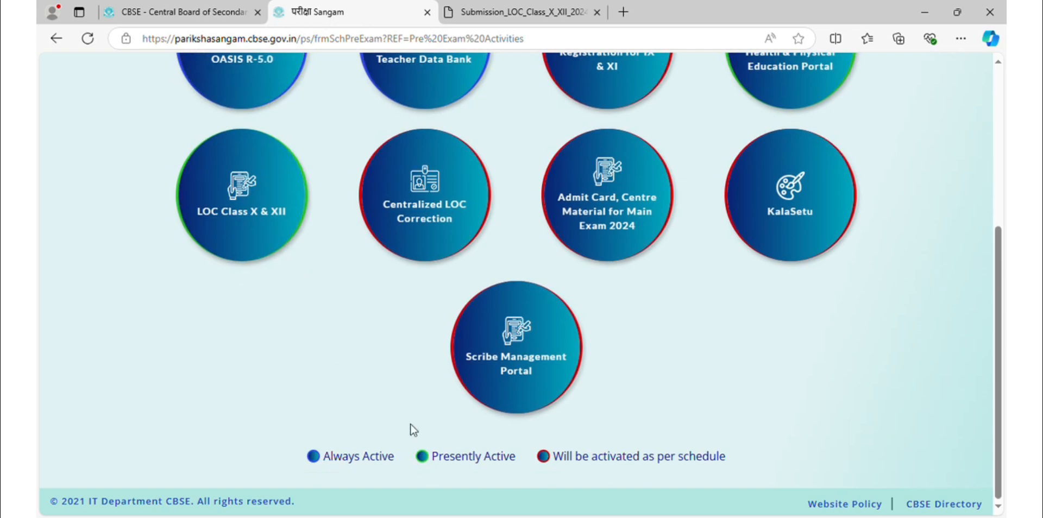
pyautogui.scroll(1, 263, 219)
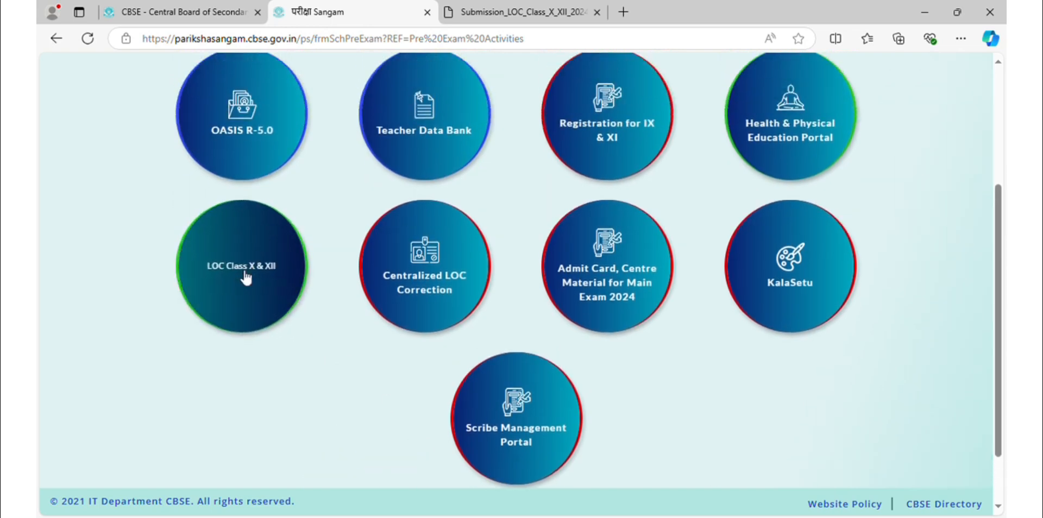
# Open the LOC Class X & XII portal and view its school registration page.
pyautogui.click(246, 278)
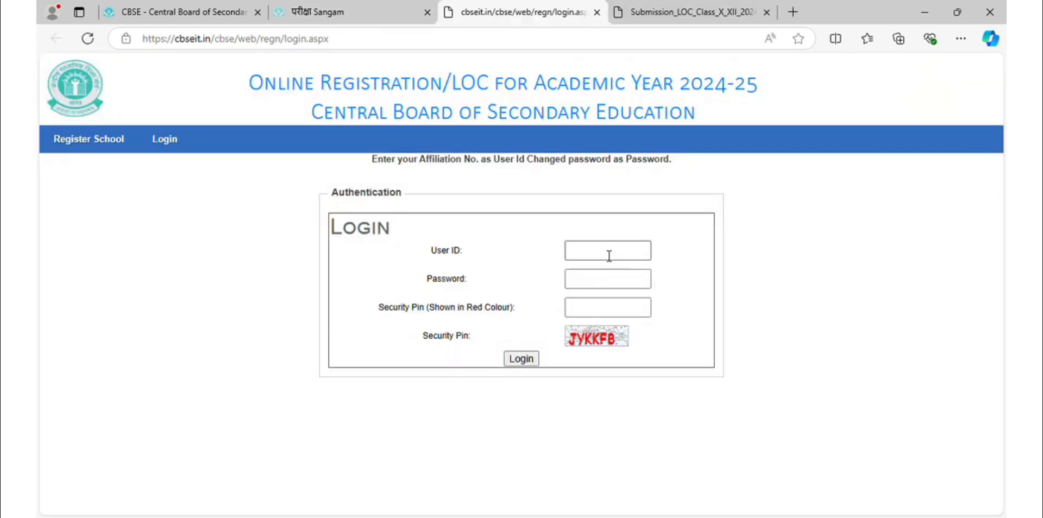
pyautogui.click(103, 145)
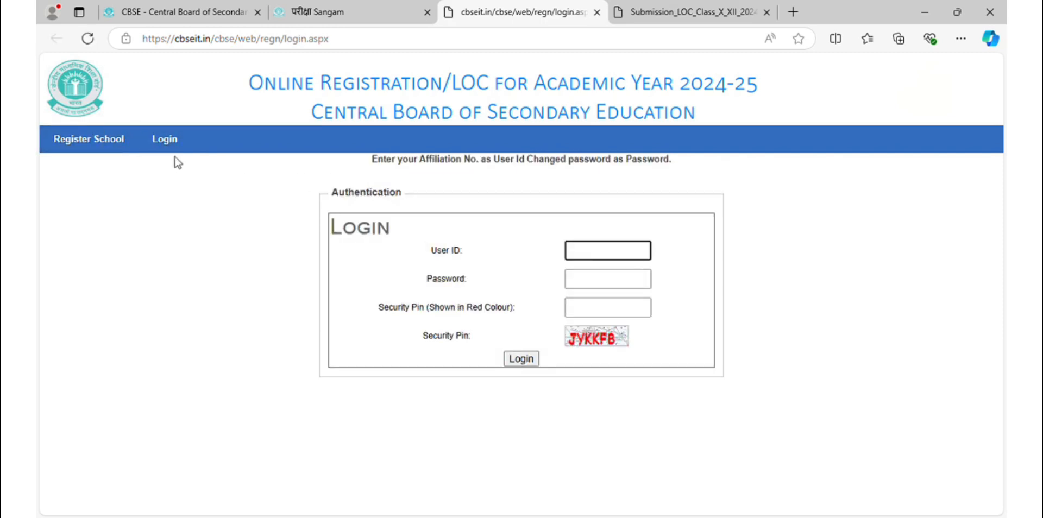
pyautogui.click(104, 144)
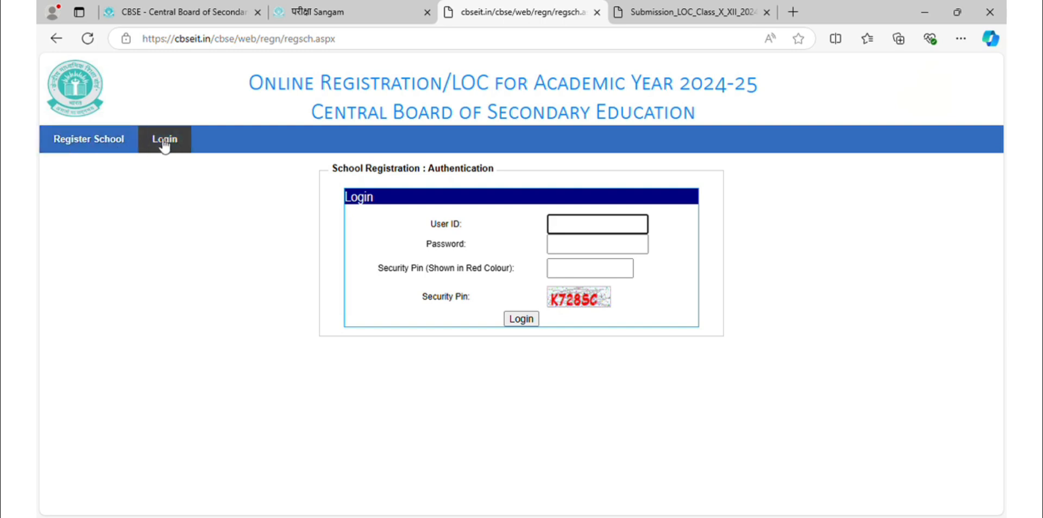
# Refresh the security pin and return to the LOC login page with empty credential fields.
pyautogui.click(93, 141)
pyautogui.click(154, 143)
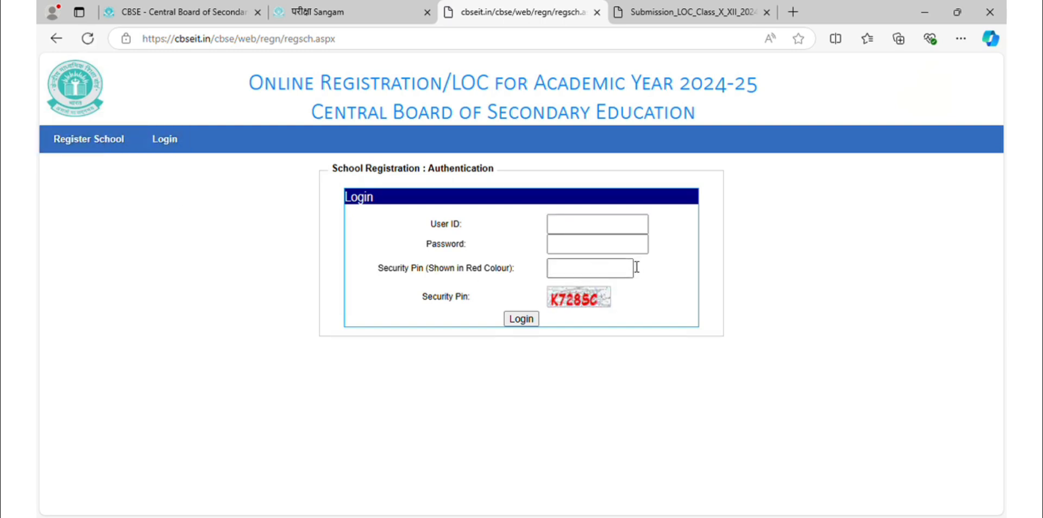
pyautogui.click(571, 269)
pyautogui.click(579, 233)
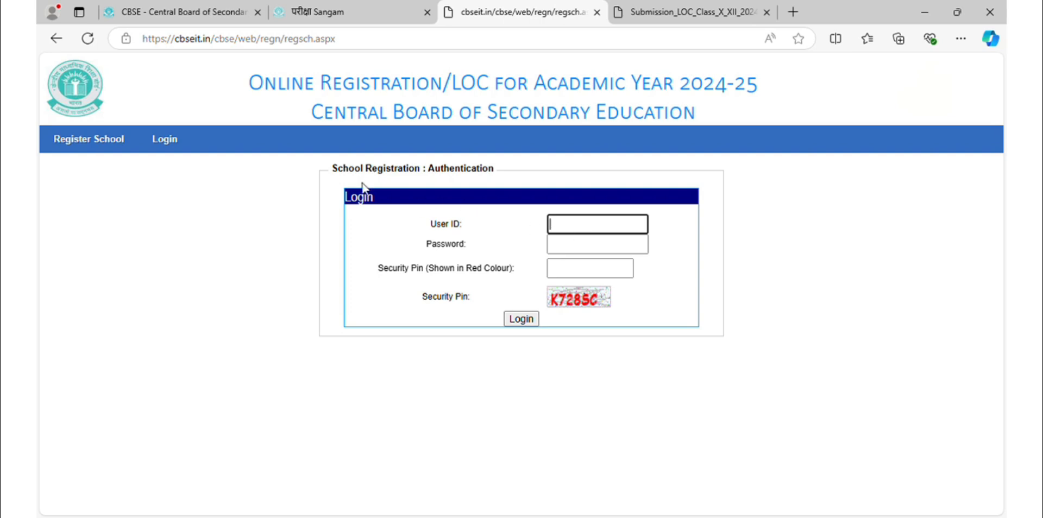
pyautogui.click(93, 141)
pyautogui.click(171, 142)
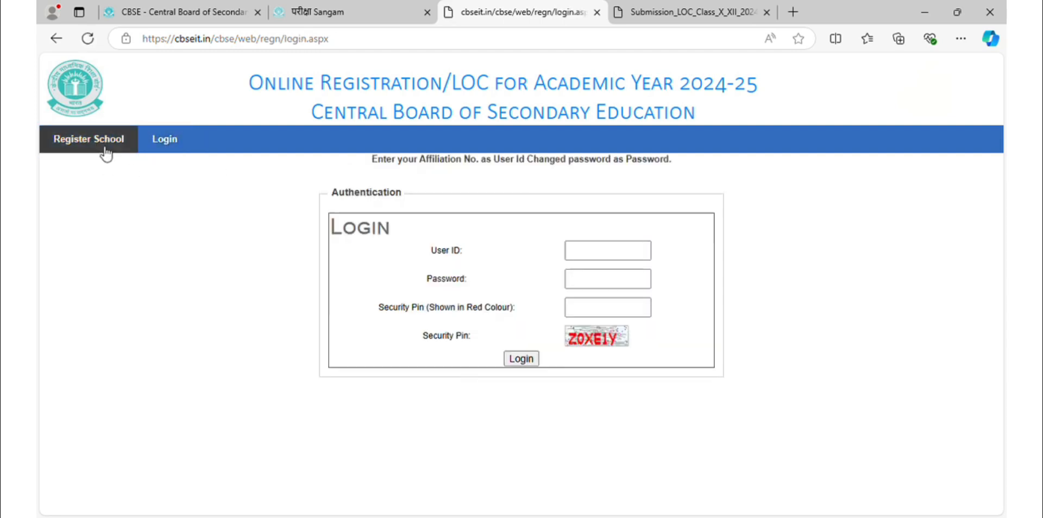
# Attempt a login with the account password and security pin, which fails with 'Invalid Credentials!'.
pyautogui.click(170, 149)
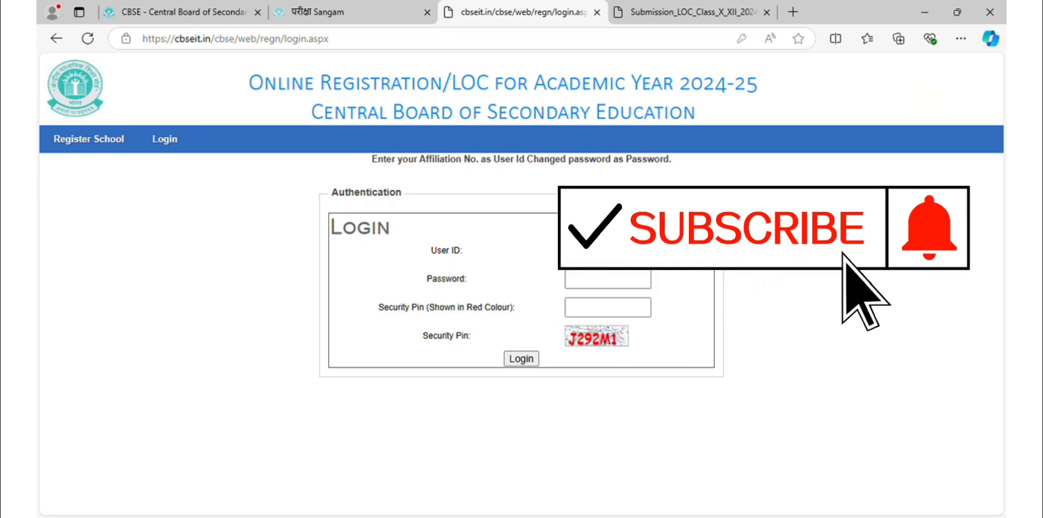
pyautogui.click(606, 288)
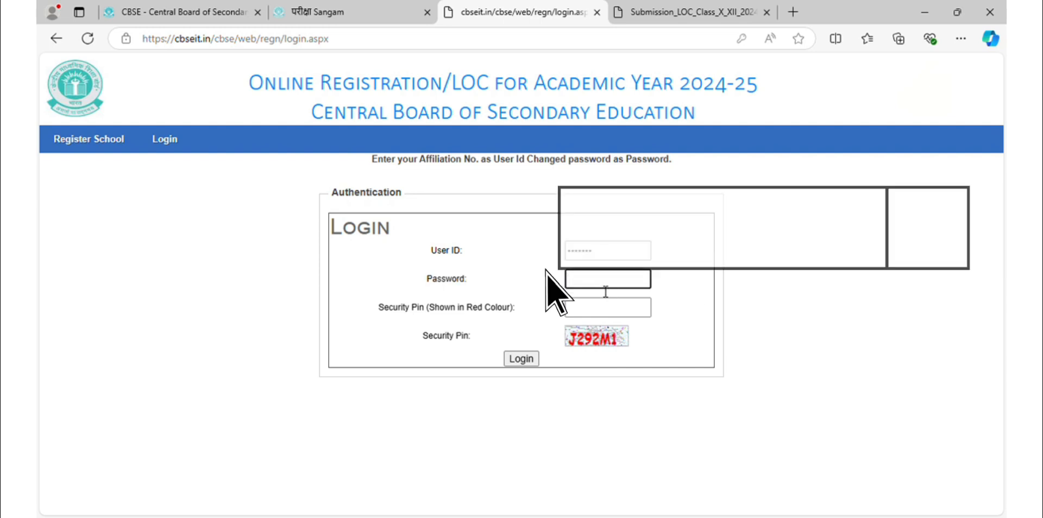
pyautogui.write('••••')
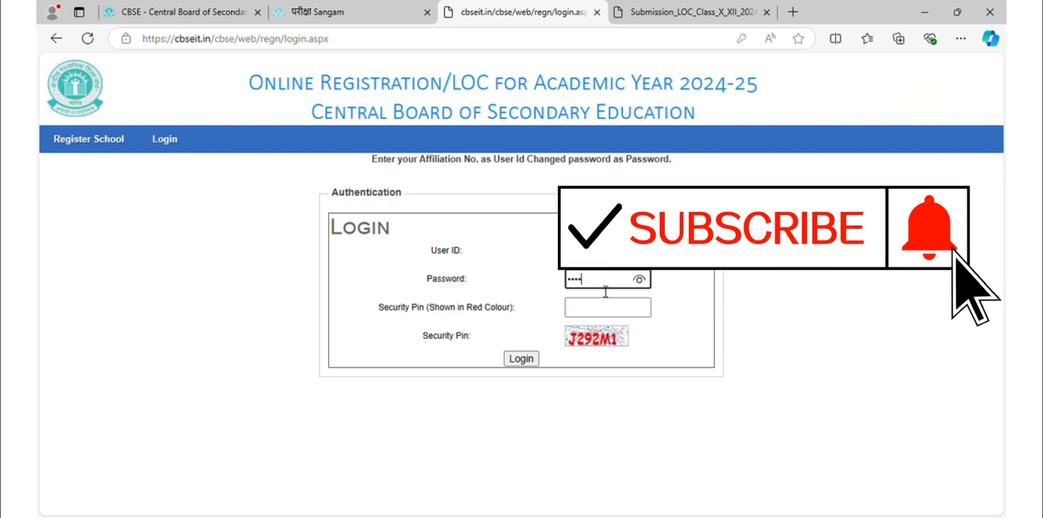
pyautogui.write('••••')
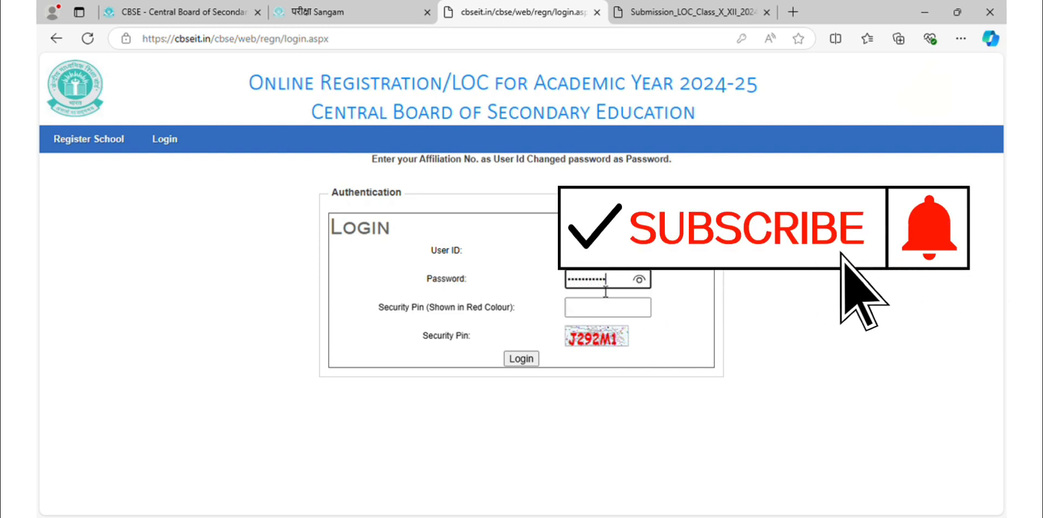
pyautogui.write('•')
pyautogui.click(607, 308)
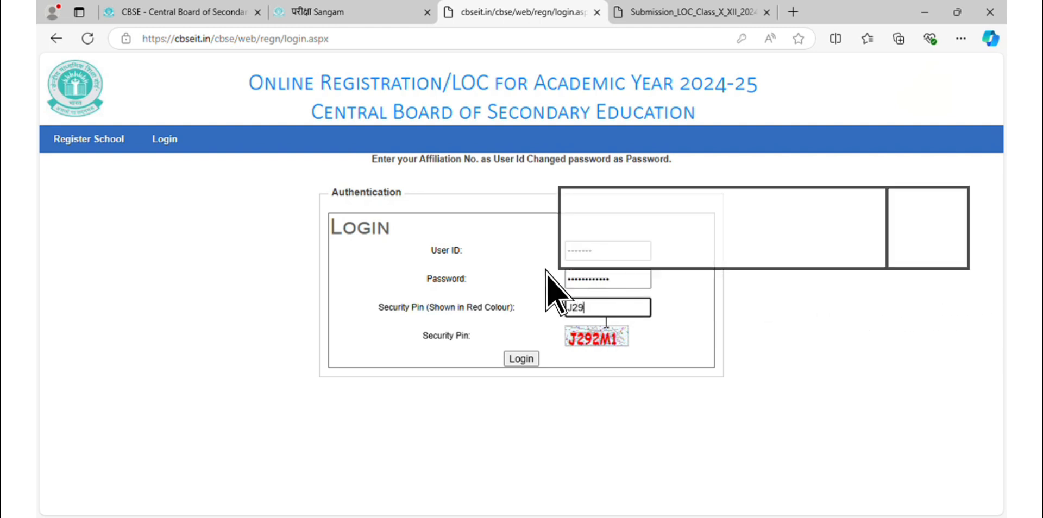
pyautogui.write('2')
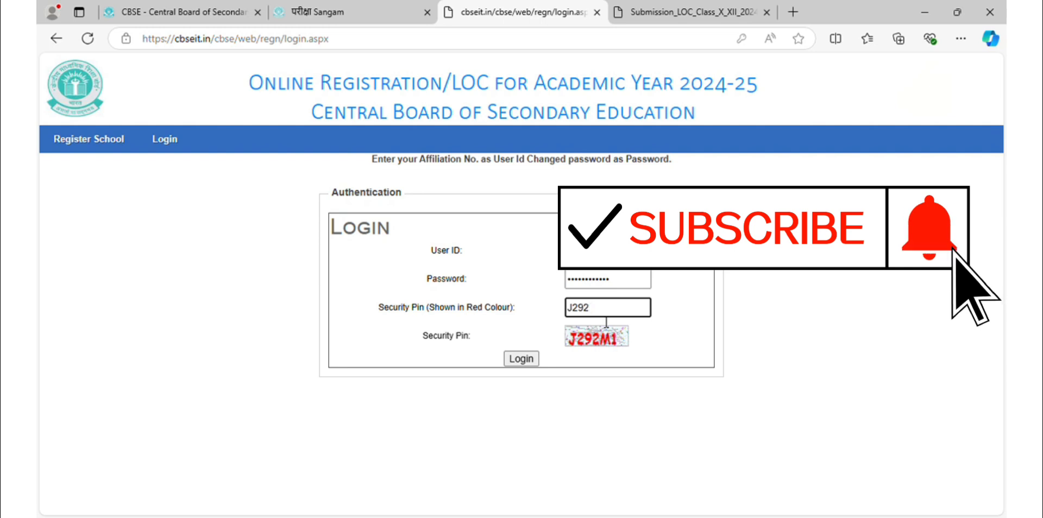
pyautogui.write('M1')
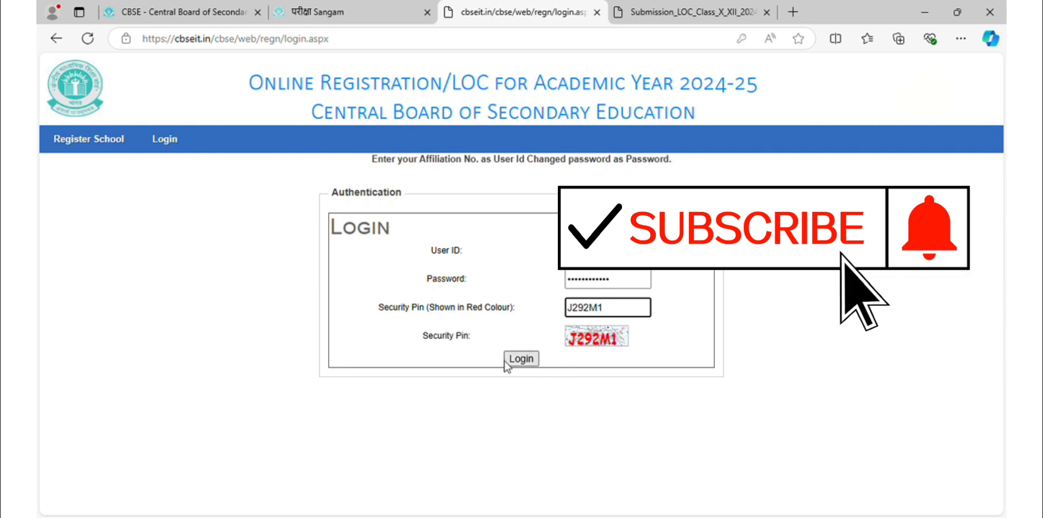
pyautogui.click(505, 363)
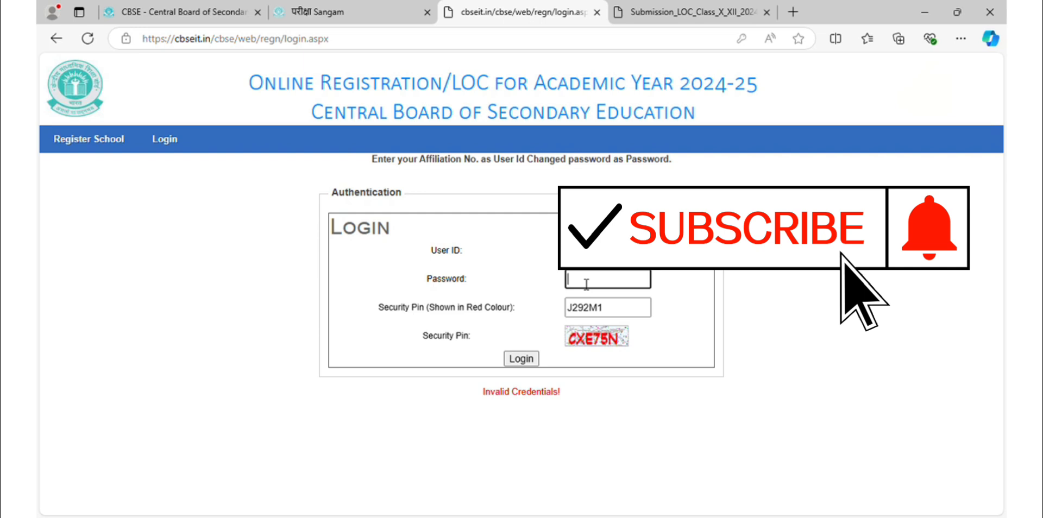
# Log in with the re-entered account password and the new security pin.
pyautogui.write('****')
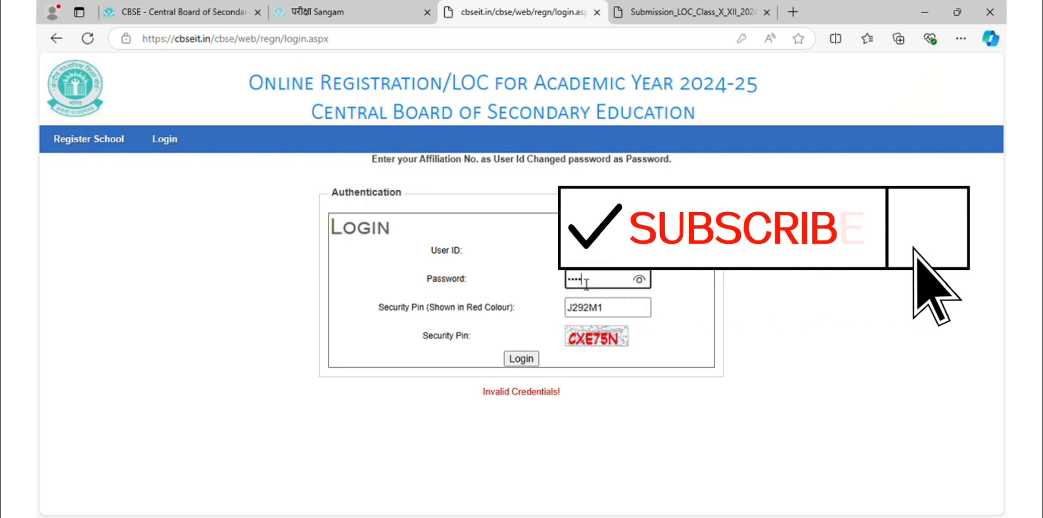
pyautogui.write('******')
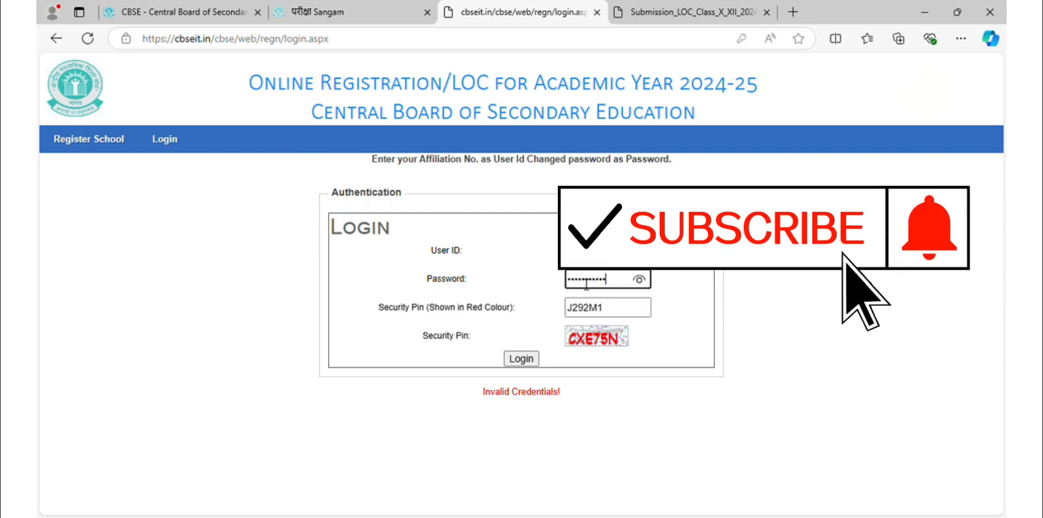
pyautogui.press('Tab')
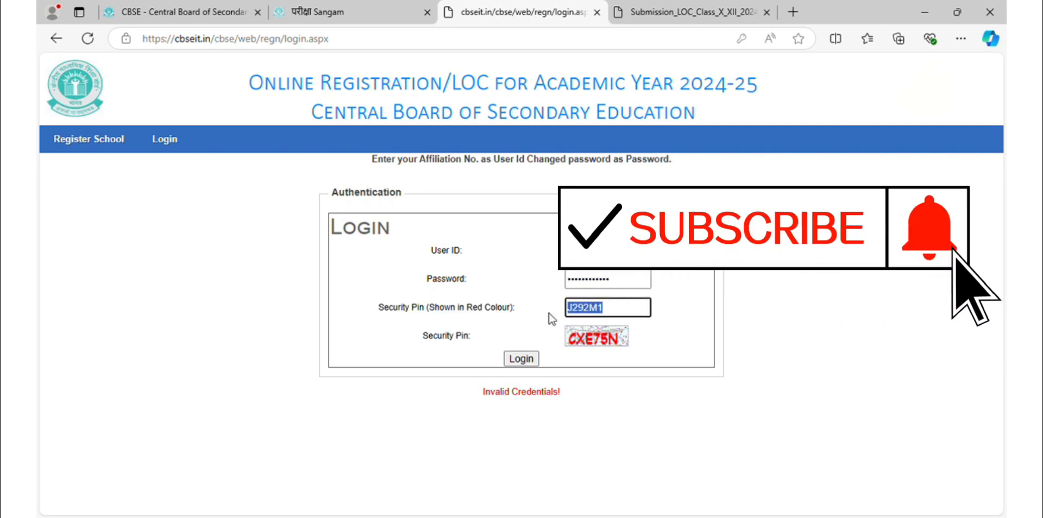
pyautogui.write('CX')
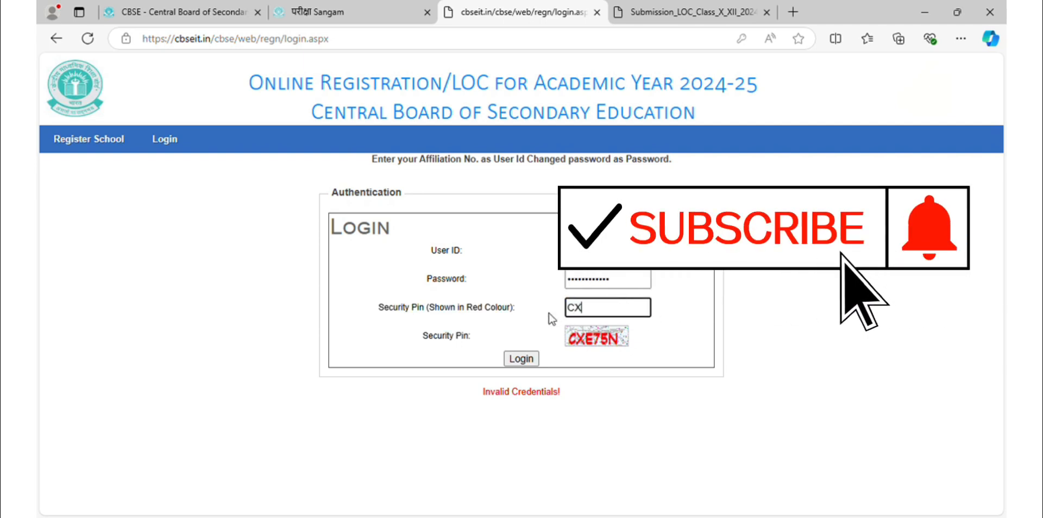
pyautogui.write('E7')
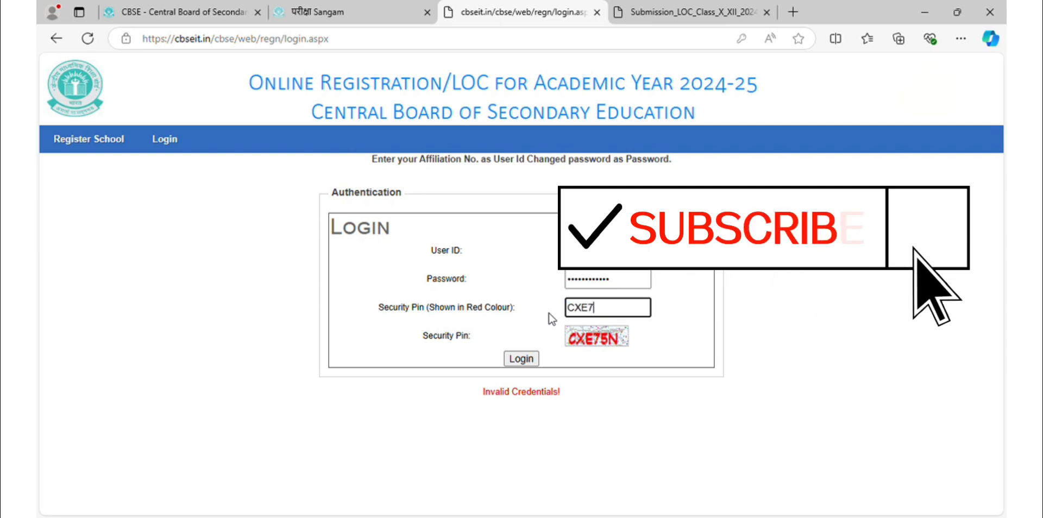
pyautogui.write('5N')
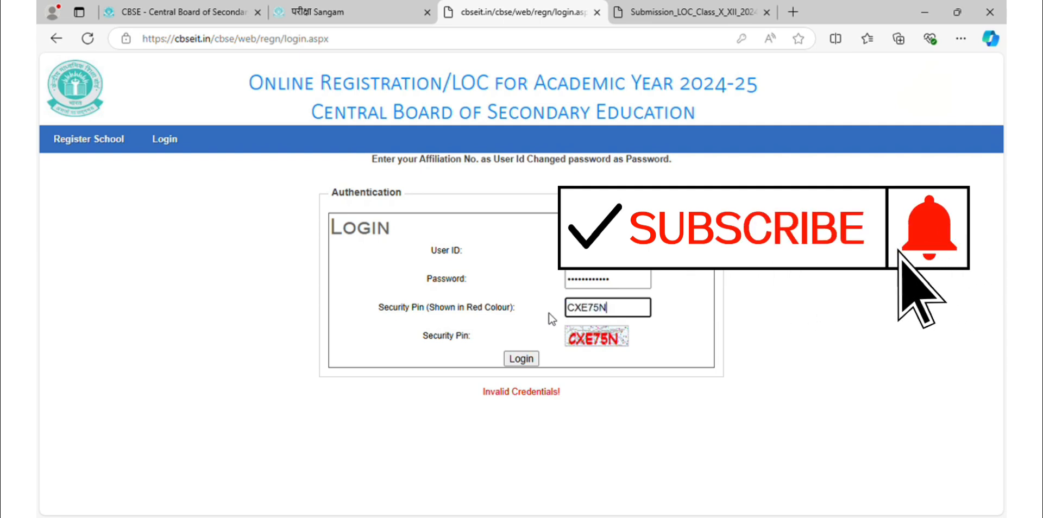
pyautogui.click(521, 360)
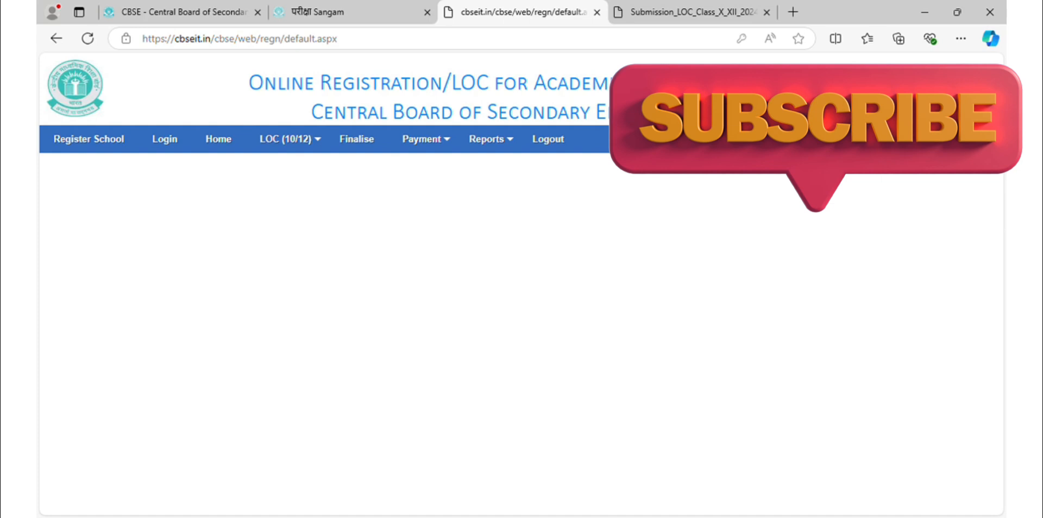
# Glance at the Pariksha Sangam and LOC guidelines PDF tabs, then open the LOC (10/12) menu.
pyautogui.moveTo(306, 140)
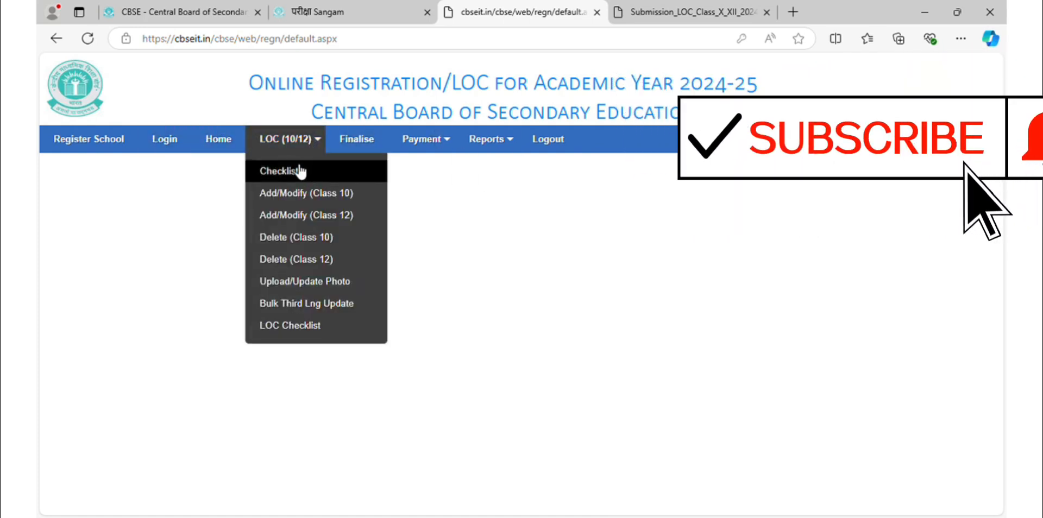
pyautogui.click(351, 6)
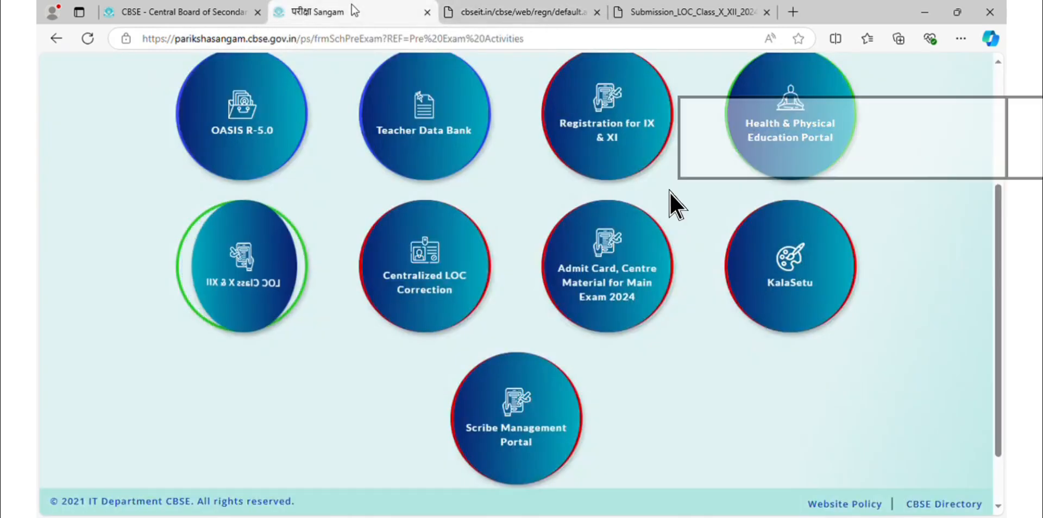
pyautogui.click(499, 7)
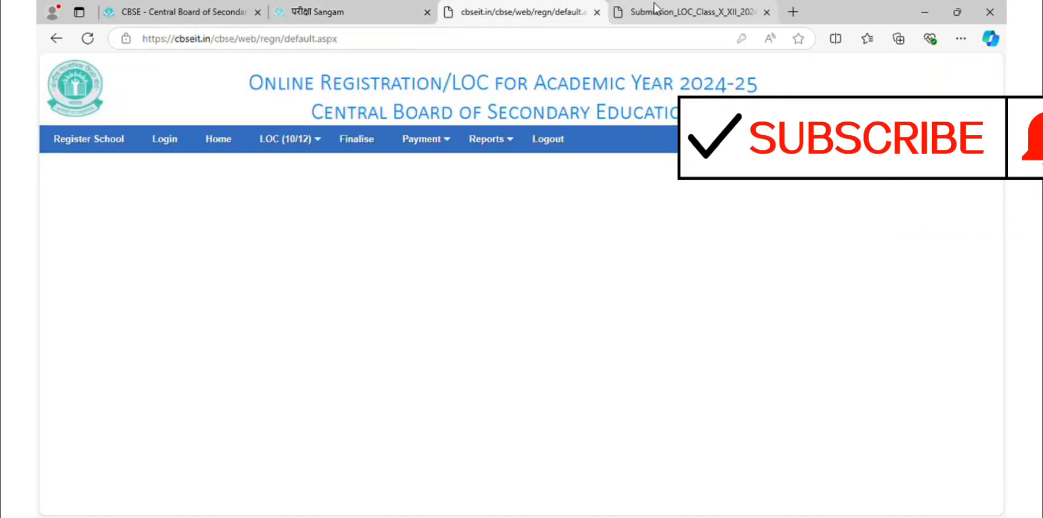
pyautogui.click(654, 8)
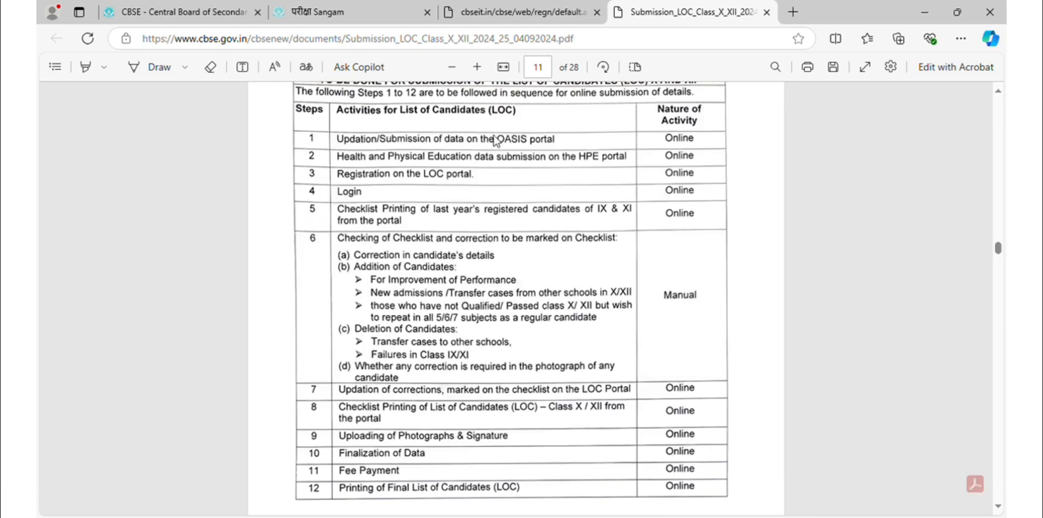
pyautogui.click(463, 7)
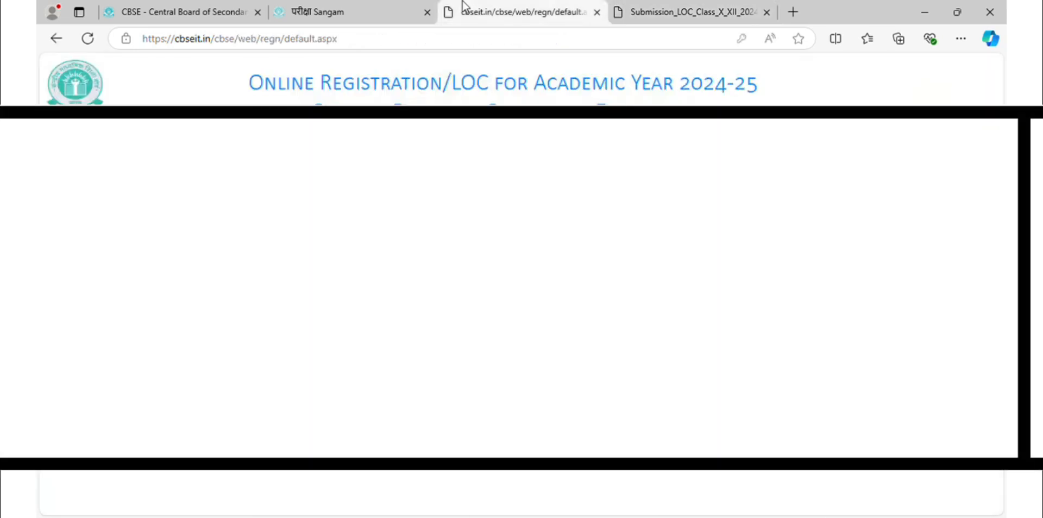
pyautogui.click(309, 142)
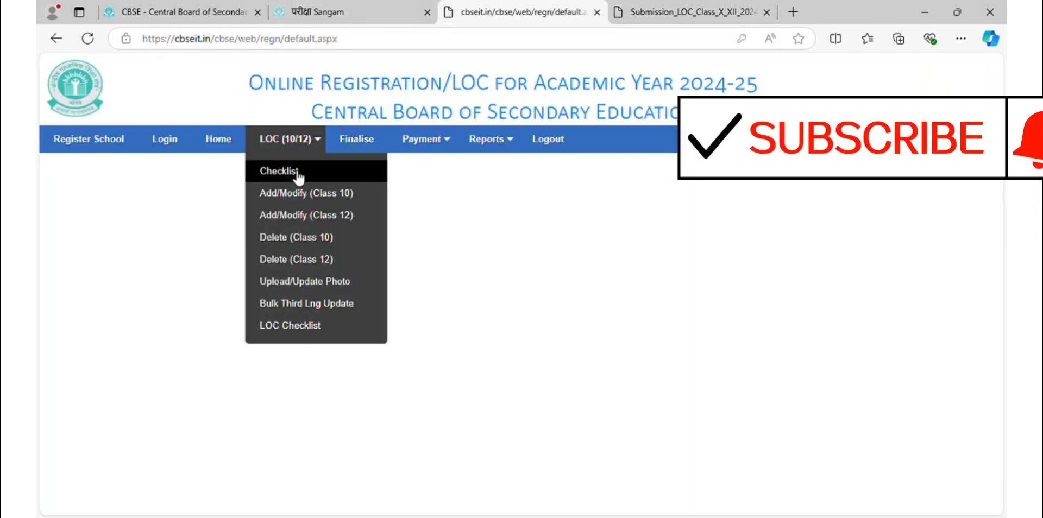
# Generate the LOC checklist for Class IX, dismissing the landscape printing notices.
pyautogui.click(298, 173)
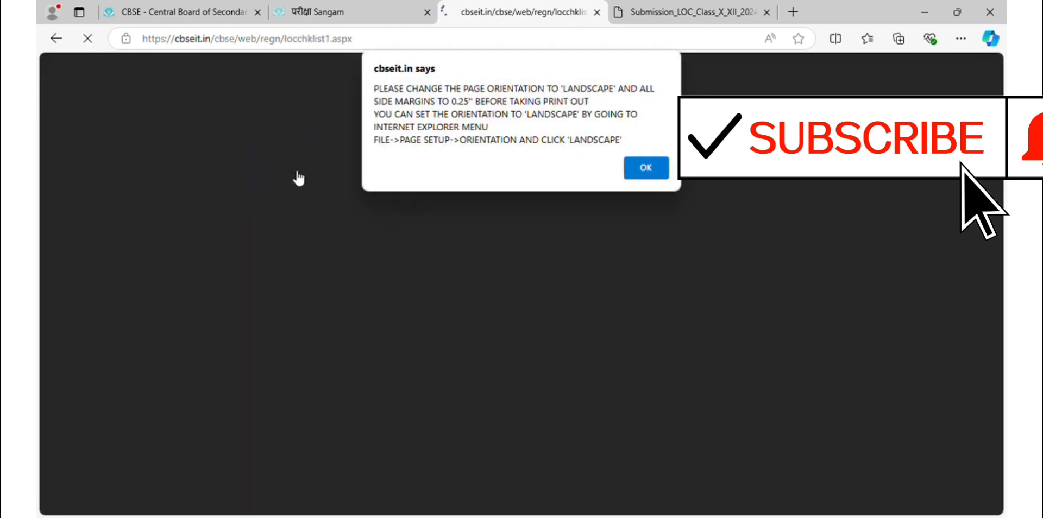
pyautogui.click(652, 174)
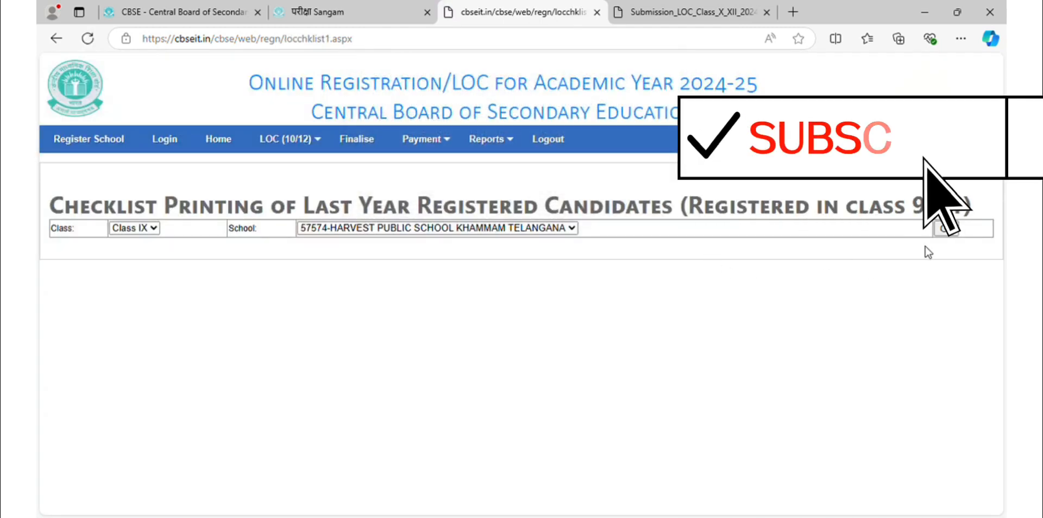
pyautogui.click(151, 229)
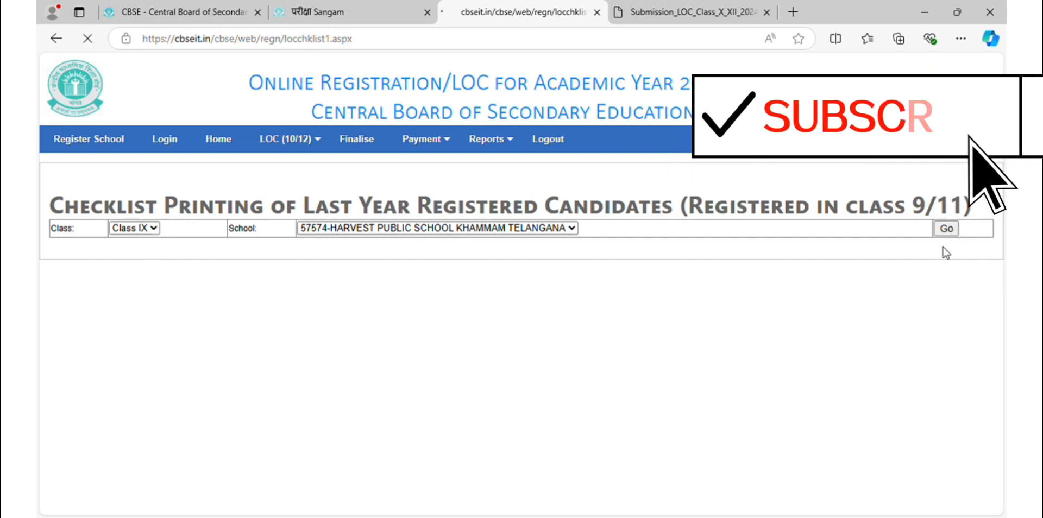
pyautogui.click(946, 229)
pyautogui.click(646, 168)
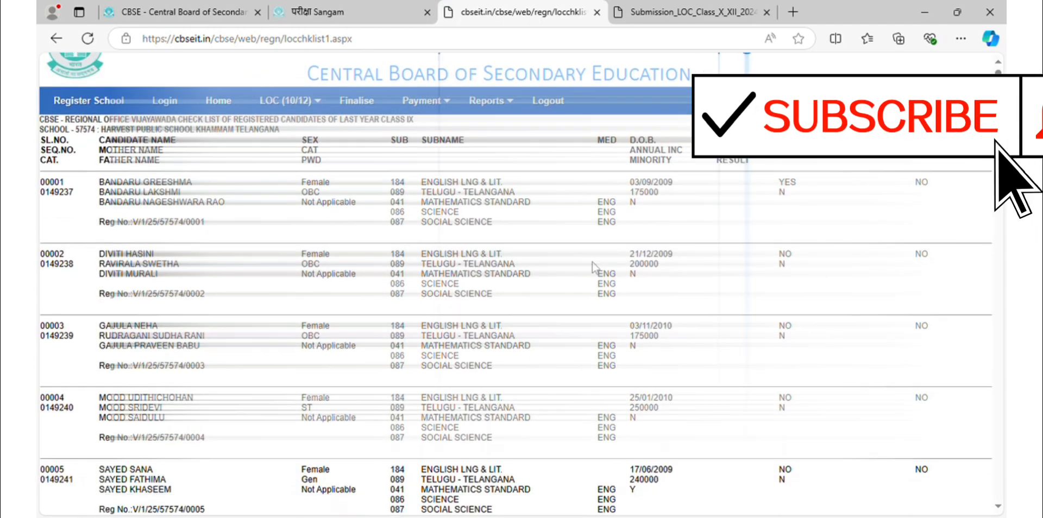
# Scroll through the Class IX candidate checklist with subjects and category details.
pyautogui.scroll(-15, 592, 262)
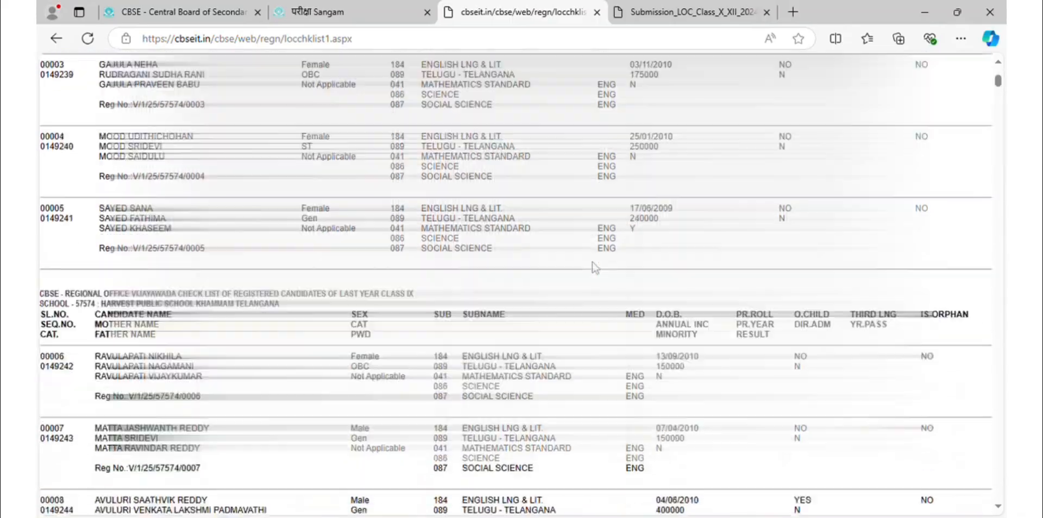
pyautogui.scroll(-20, 595, 272)
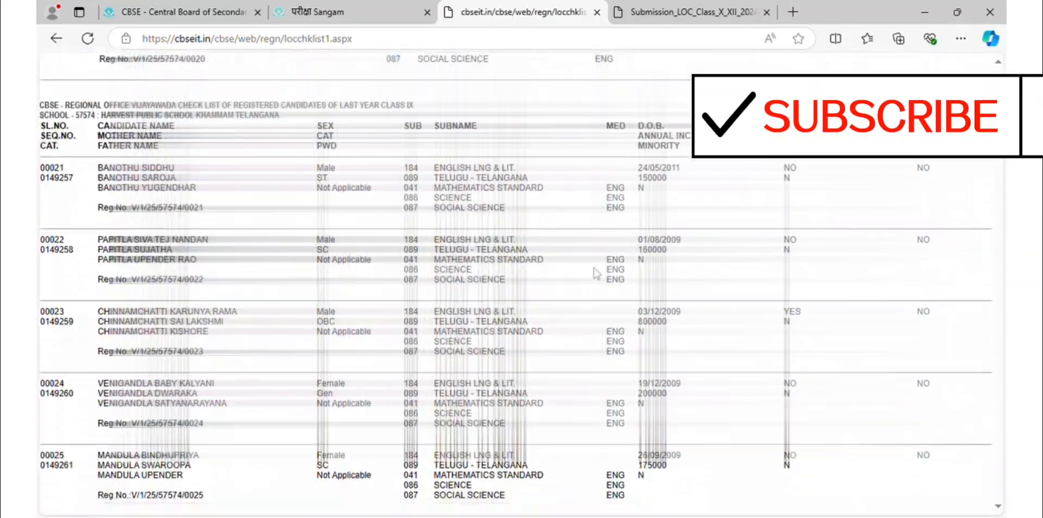
pyautogui.scroll(-20, 598, 275)
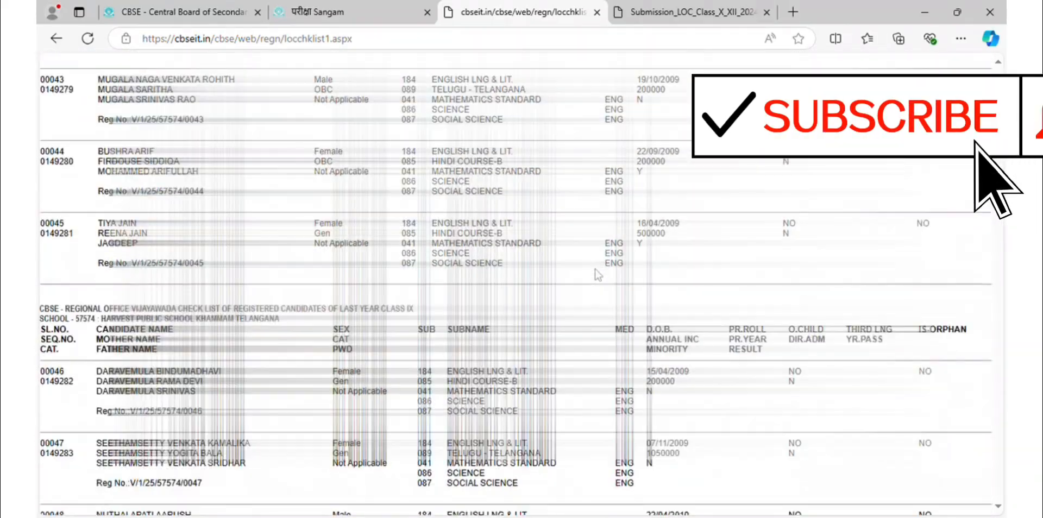
pyautogui.scroll(-8, 597, 275)
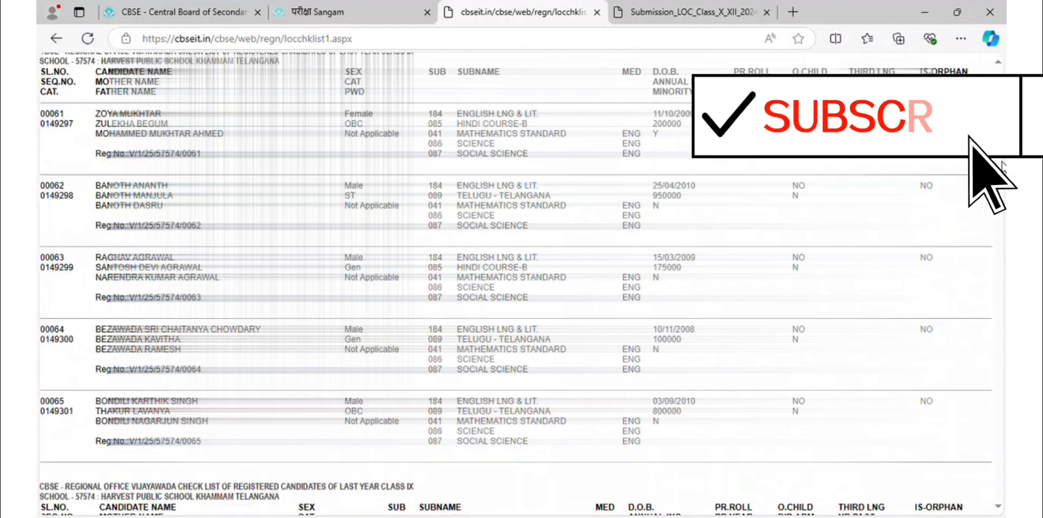
pyautogui.moveTo(997, 178); pyautogui.dragTo(1006, 207)
pyautogui.moveTo(1000, 332); pyautogui.dragTo(1005, 13)
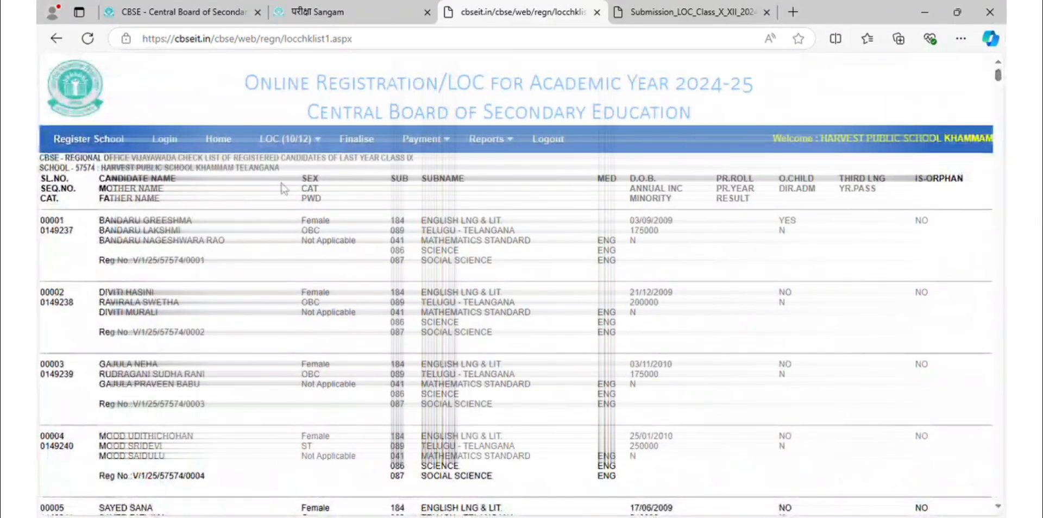
pyautogui.moveTo(312, 155)
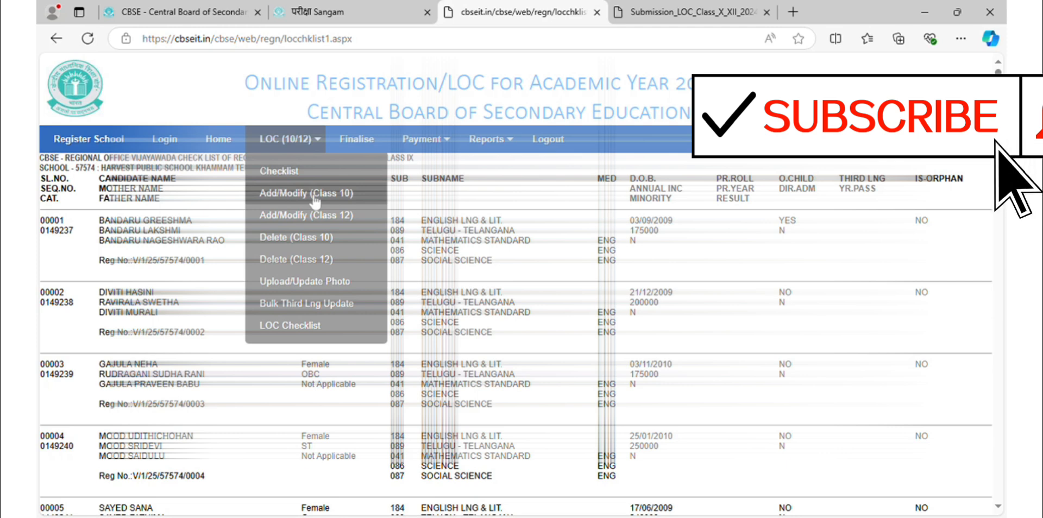
# Review the LOC steps table in the guidelines PDF, then return to the Class IX checklist.
pyautogui.click(652, 12)
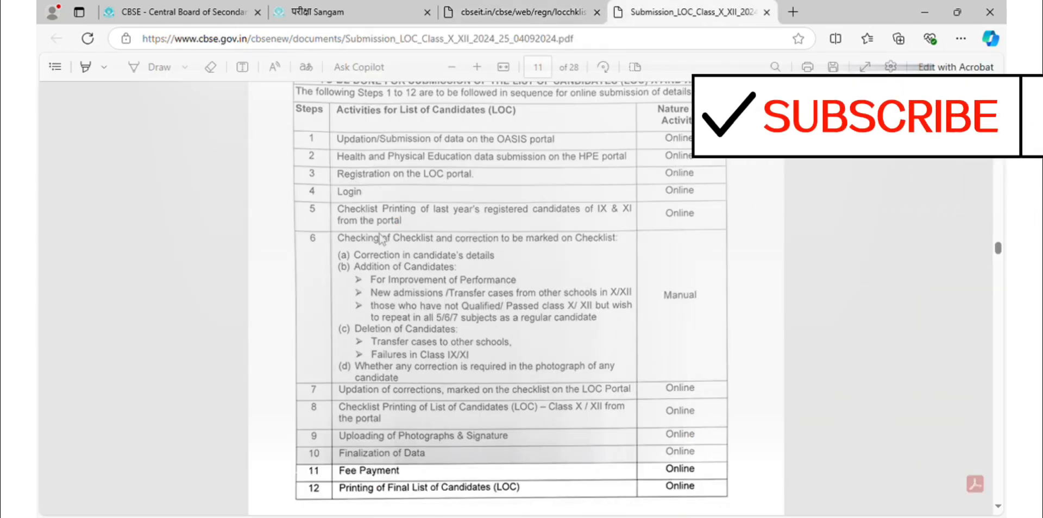
pyautogui.scroll(-2, 365, 298)
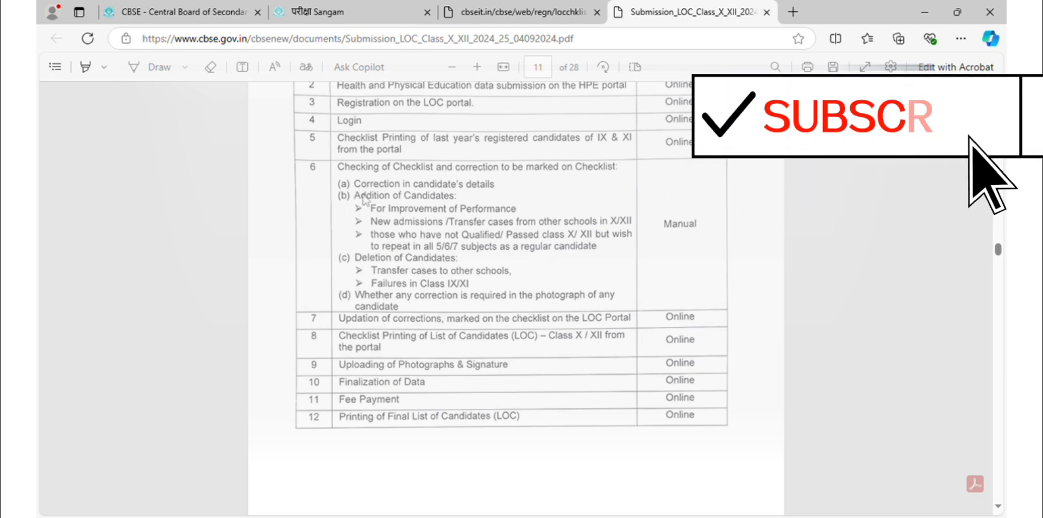
pyautogui.click(363, 11)
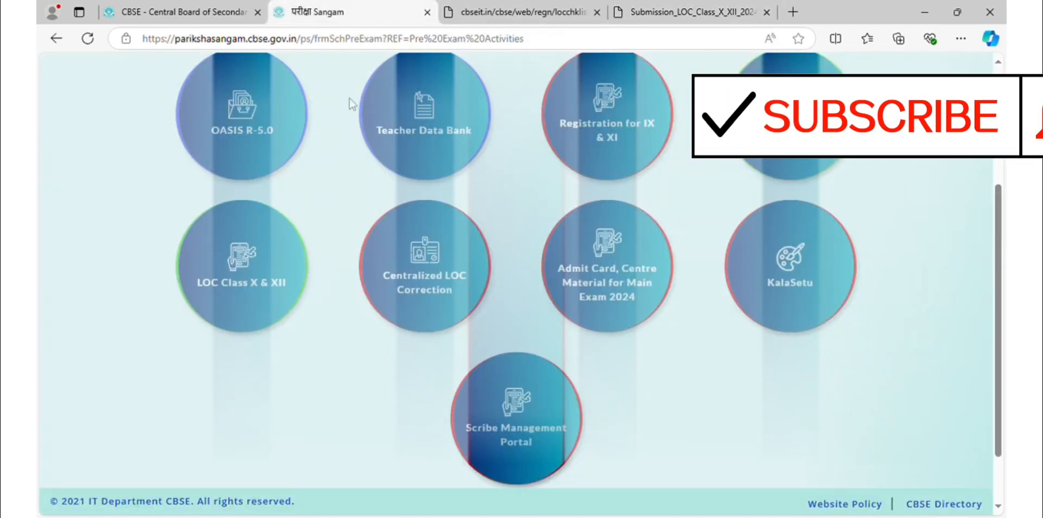
pyautogui.click(511, 11)
pyautogui.moveTo(468, 206)
pyautogui.moveTo(283, 142)
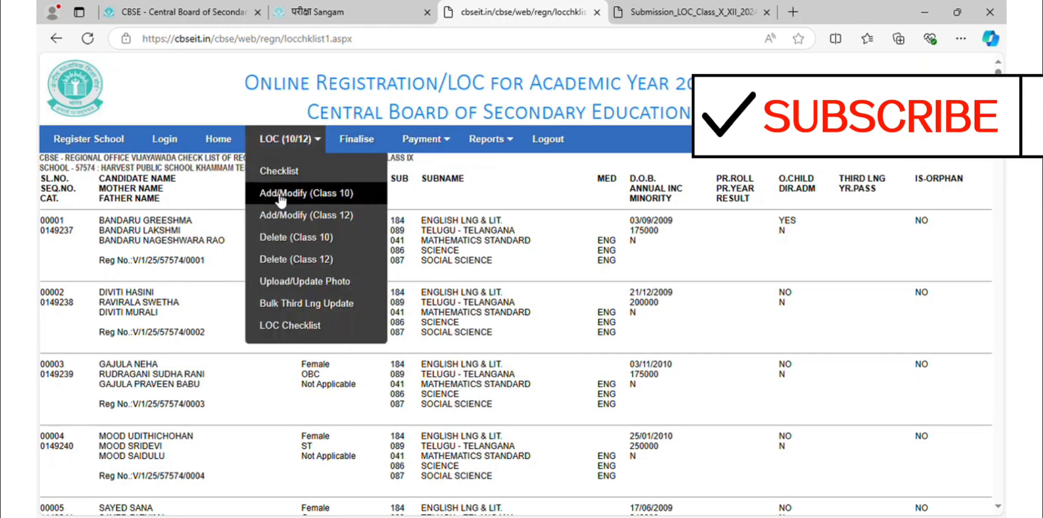
# Look up LOC serial number 00002 on the Class 10 Add/Modify page and review the candidate's details.
pyautogui.click(281, 196)
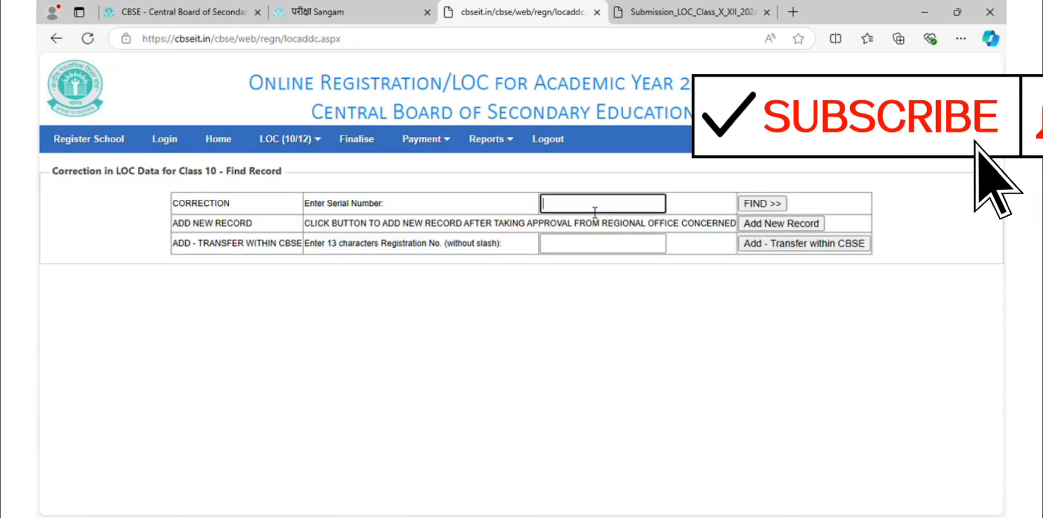
pyautogui.write('00002')
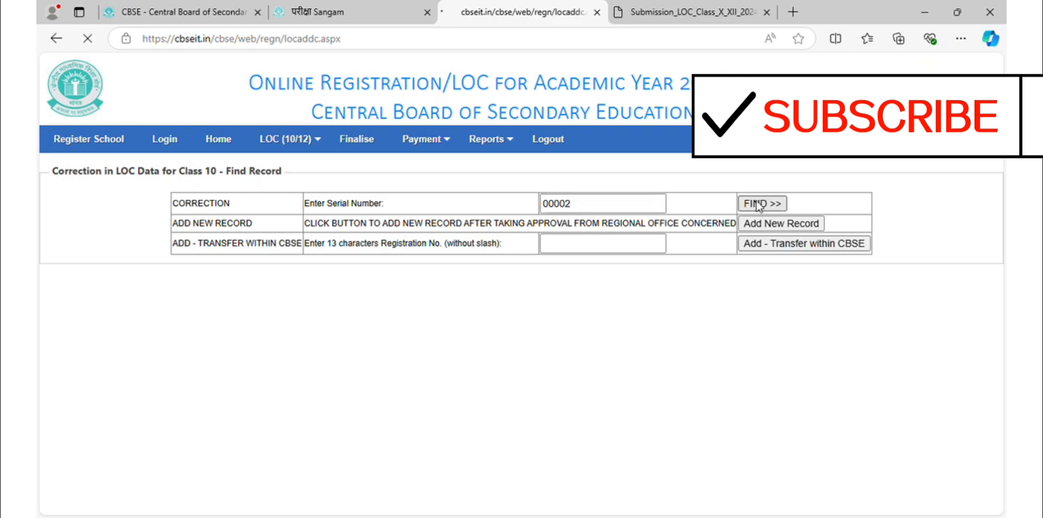
pyautogui.scroll(-3, 450, 289)
pyautogui.scroll(2, 460, 332)
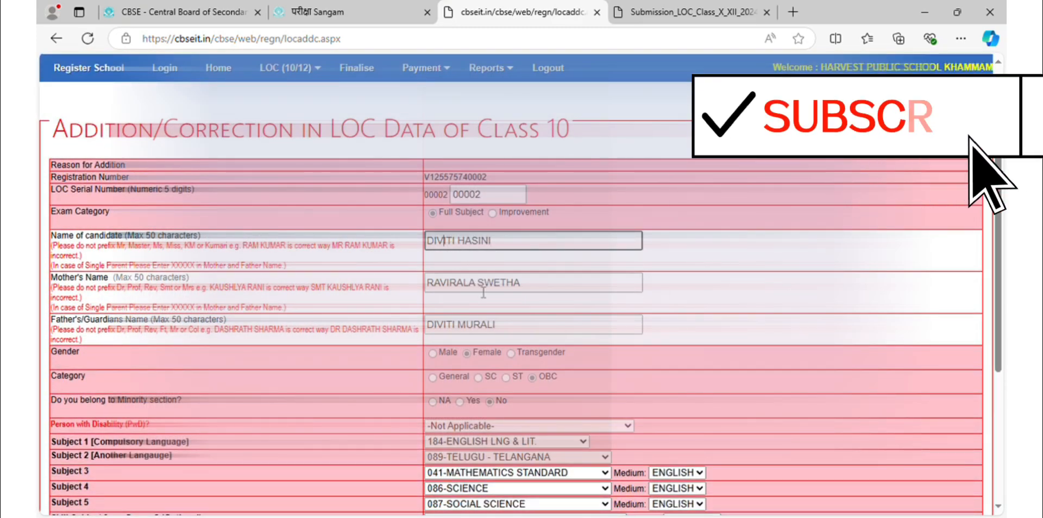
pyautogui.click(453, 283)
pyautogui.moveTo(508, 325); pyautogui.dragTo(424, 326)
pyautogui.scroll(-3, 503, 326)
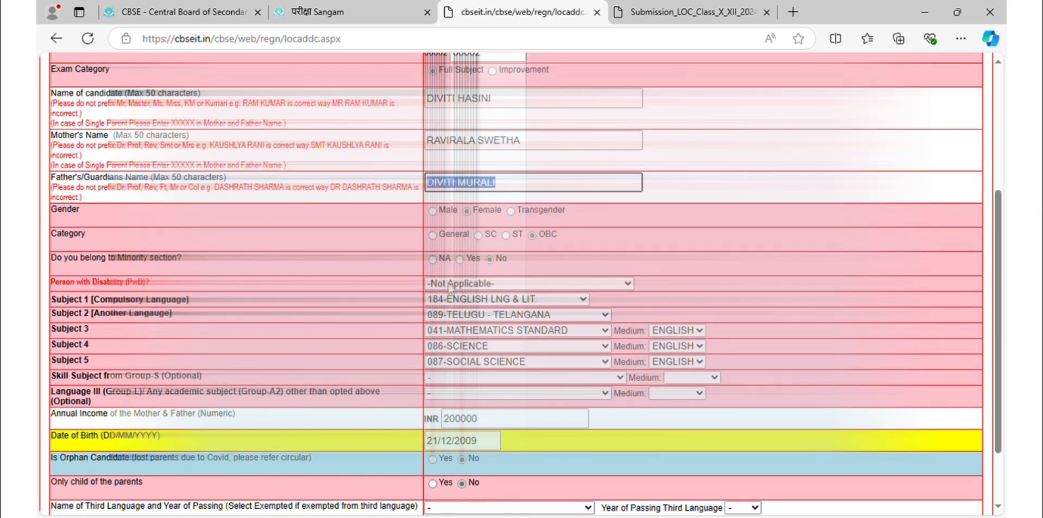
pyautogui.scroll(-2, 501, 326)
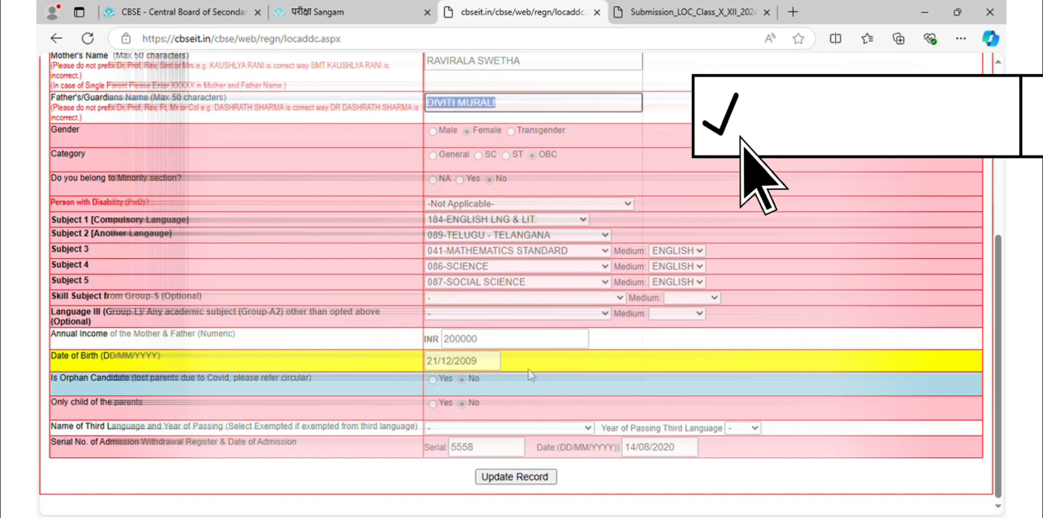
pyautogui.click(492, 317)
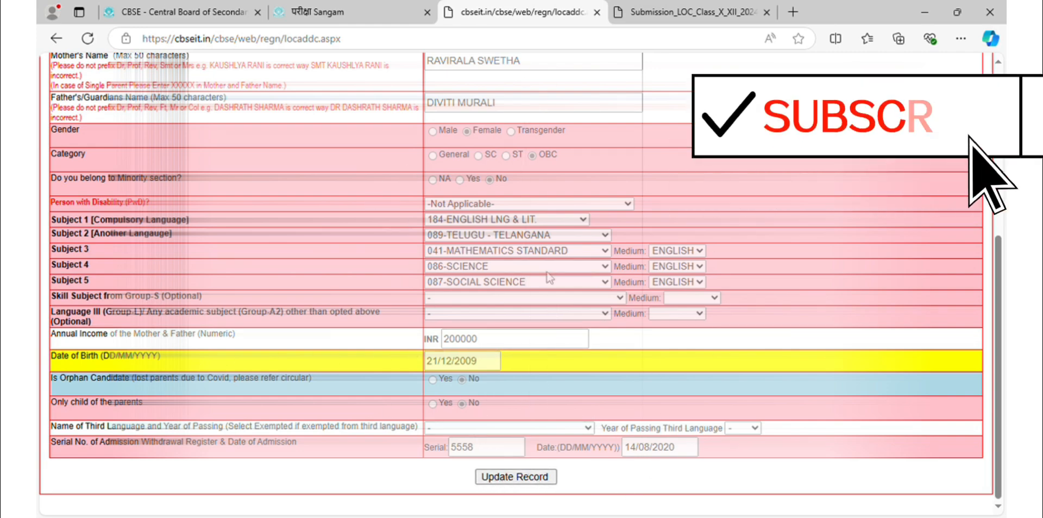
pyautogui.scroll(1, 425, 299)
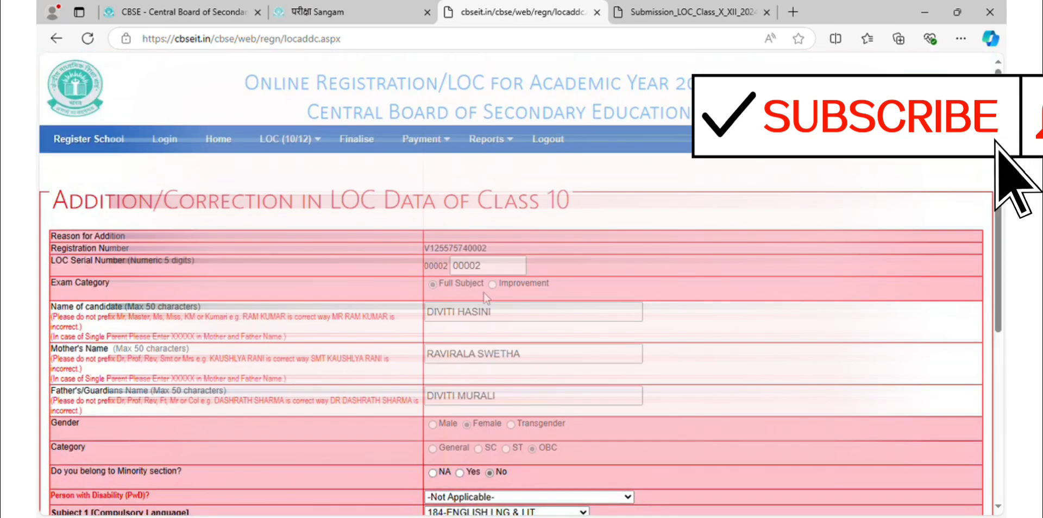
pyautogui.moveTo(307, 142)
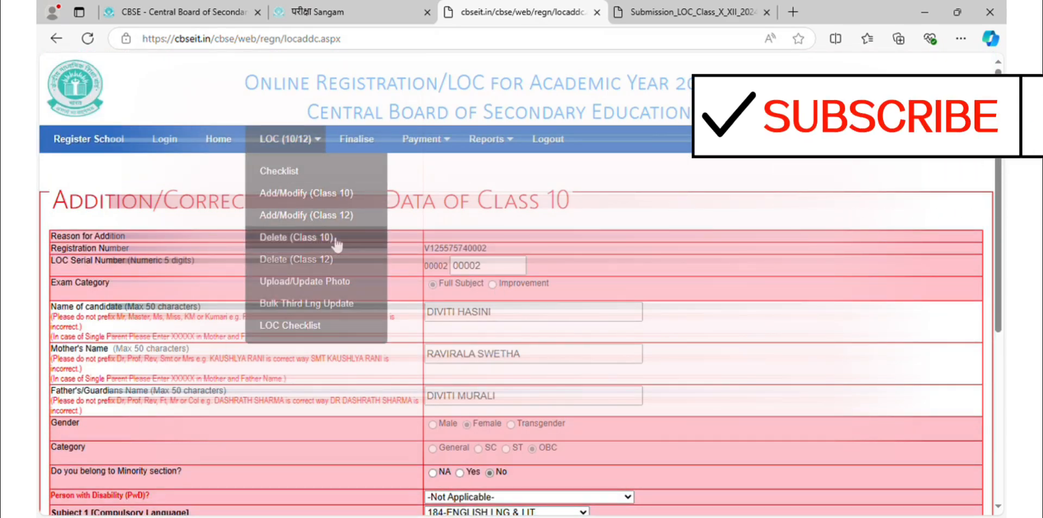
# Check the other tabs, then go Home and reopen LOC > Add/Modify (Class 10).
pyautogui.click(687, 12)
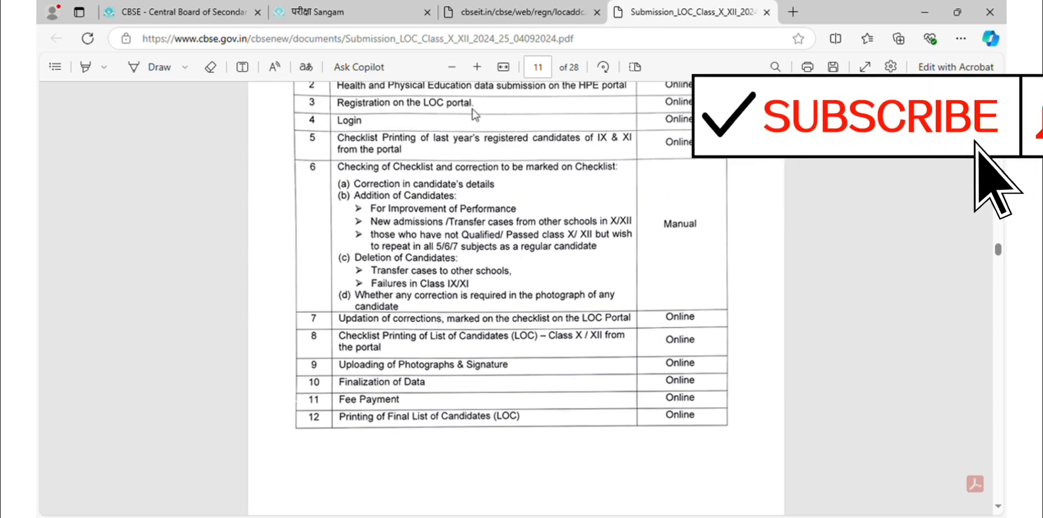
pyautogui.click(179, 11)
pyautogui.click(380, 11)
pyautogui.click(481, 9)
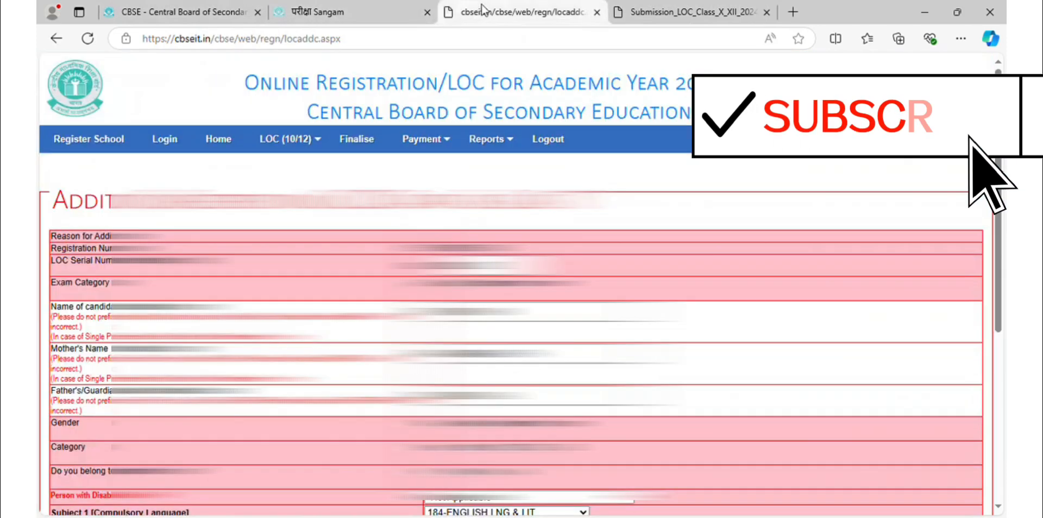
pyautogui.click(213, 141)
pyautogui.click(286, 140)
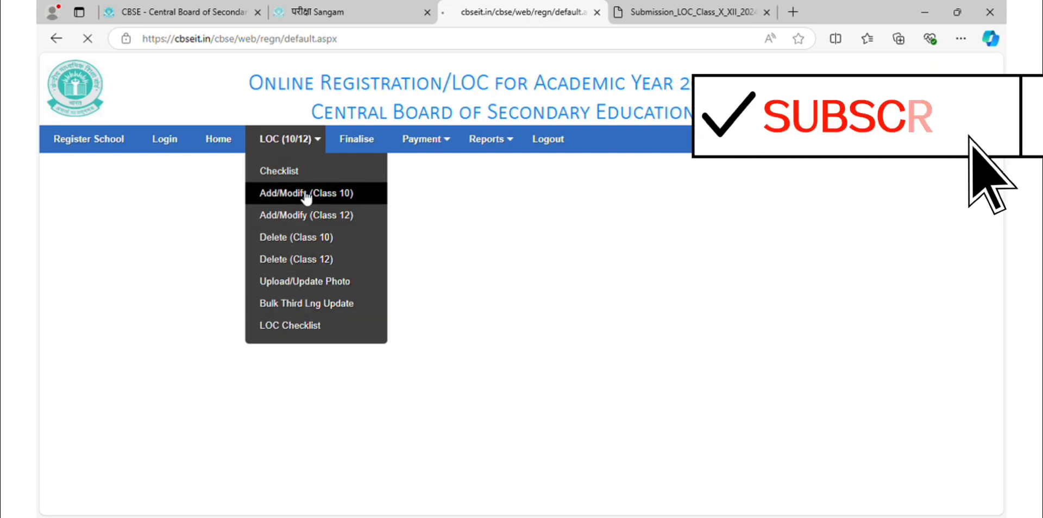
pyautogui.click(308, 194)
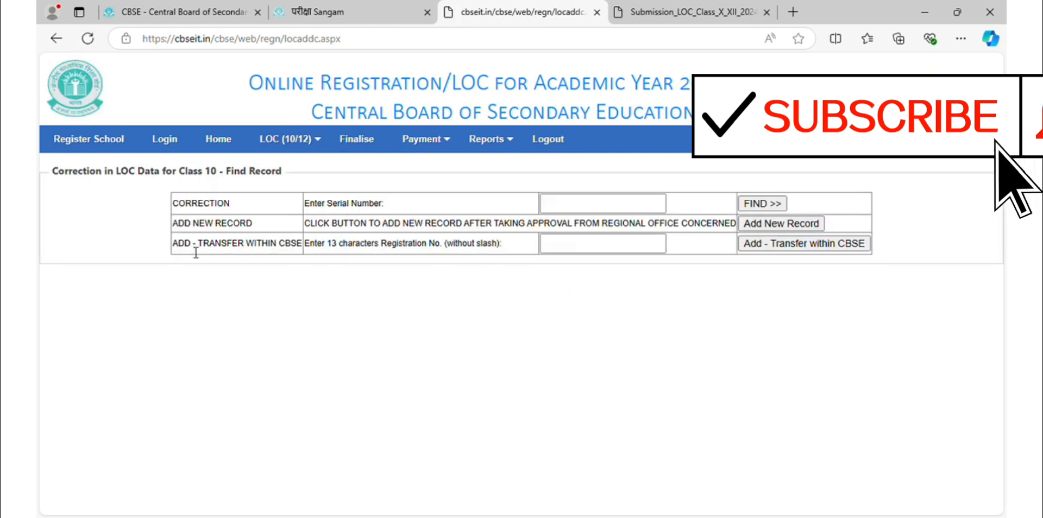
# Highlight the Add - Transfer within CBSE and add-new-record instruction texts.
pyautogui.moveTo(306, 250); pyautogui.dragTo(437, 264)
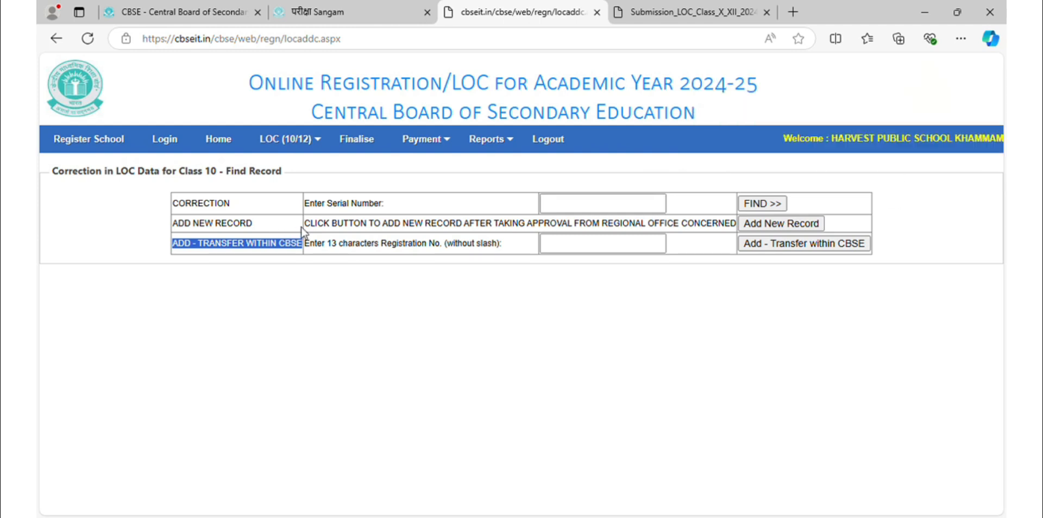
pyautogui.moveTo(306, 227); pyautogui.dragTo(626, 228)
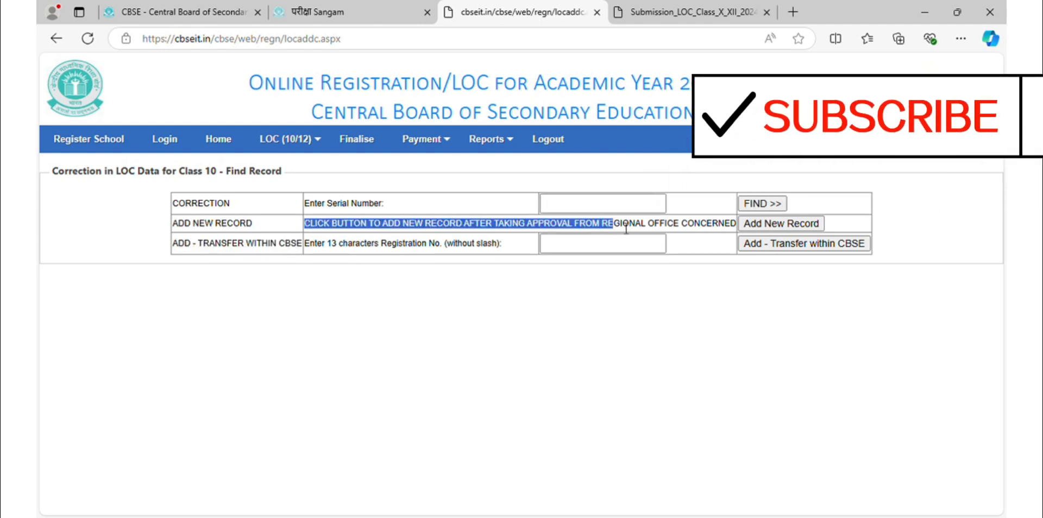
pyautogui.moveTo(691, 231); pyautogui.dragTo(539, 217)
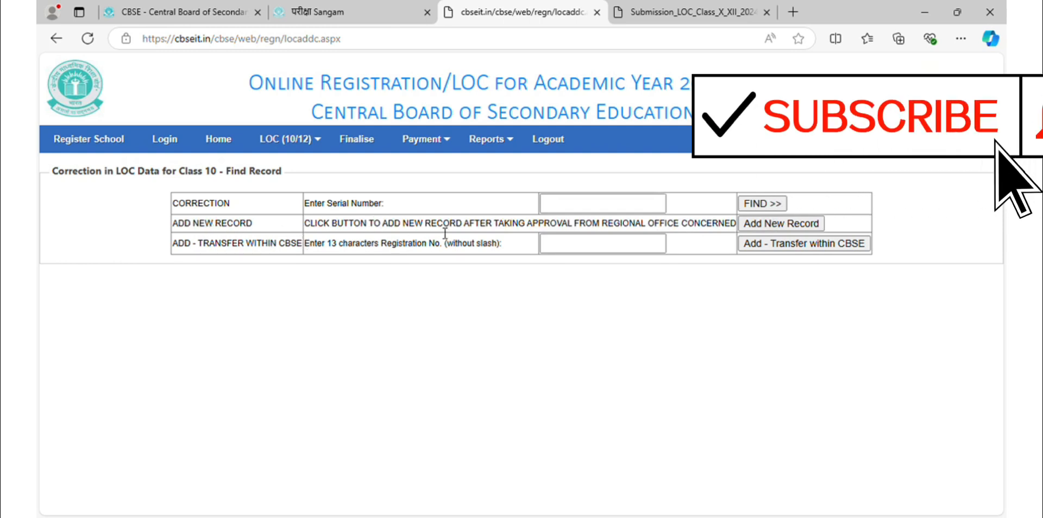
# Try adding a new Class 10 record, refused with 'No of additions exceed : (0)'.
pyautogui.click(765, 227)
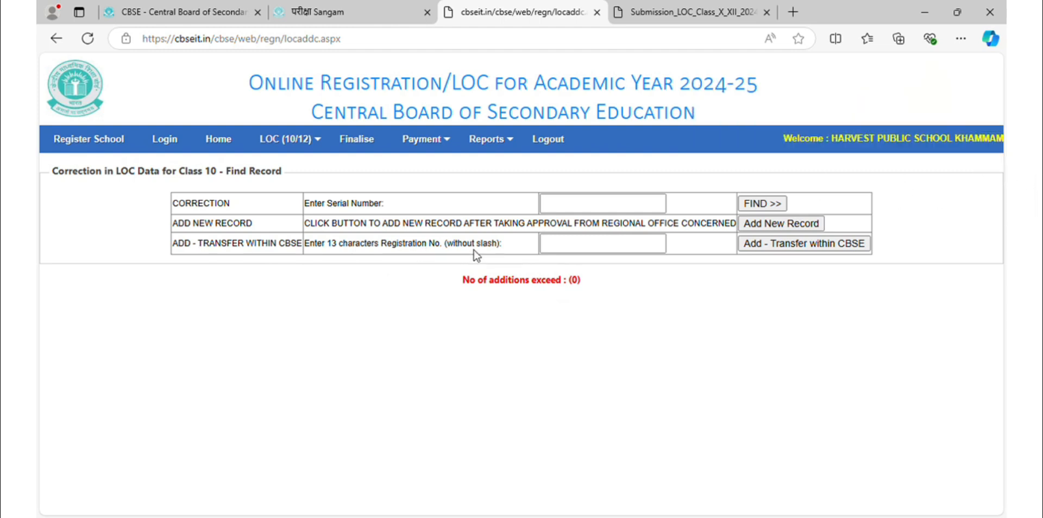
pyautogui.moveTo(170, 247); pyautogui.dragTo(191, 251)
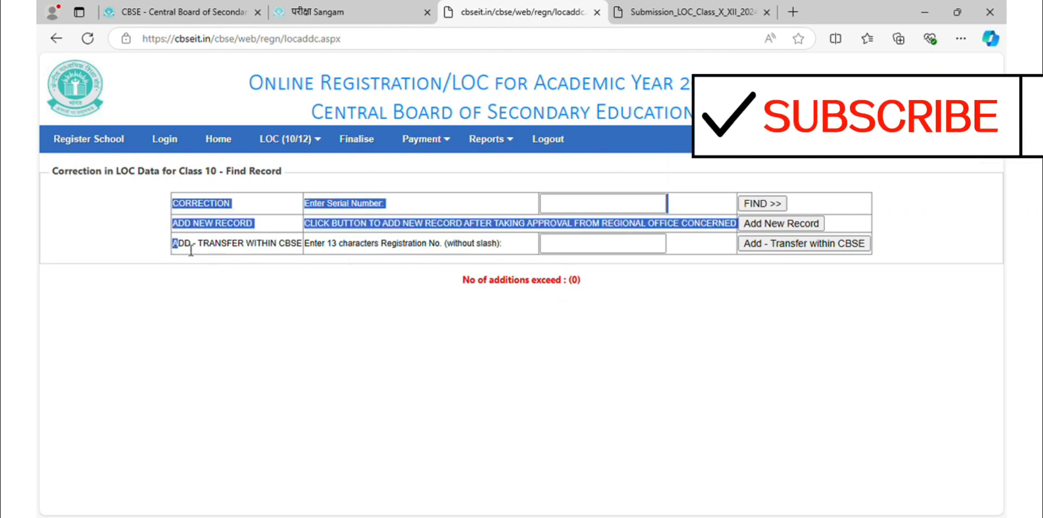
pyautogui.click(250, 253)
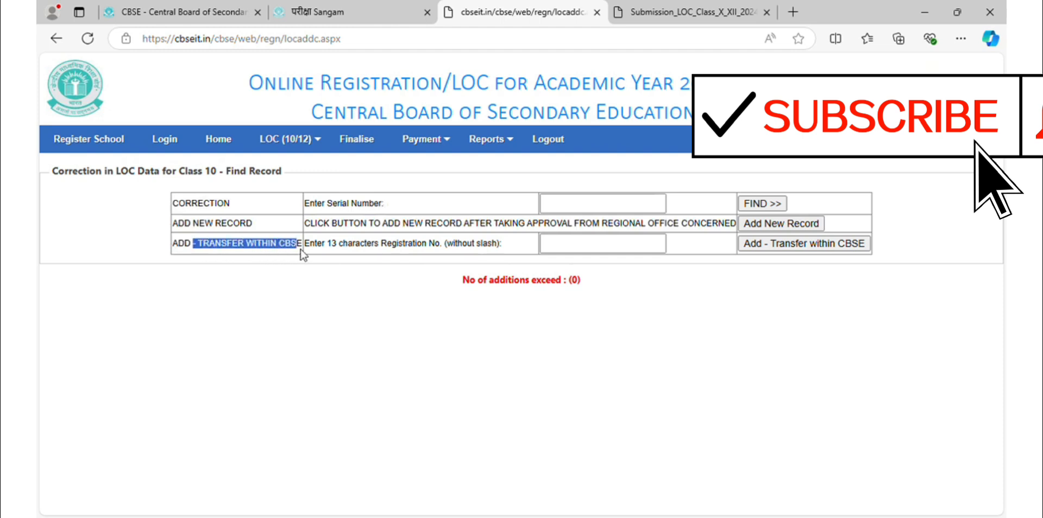
# Submit Add - Transfer within CBSE with an empty registration number, triggering 'Required!'.
pyautogui.moveTo(330, 251); pyautogui.dragTo(468, 248)
pyautogui.click(565, 249)
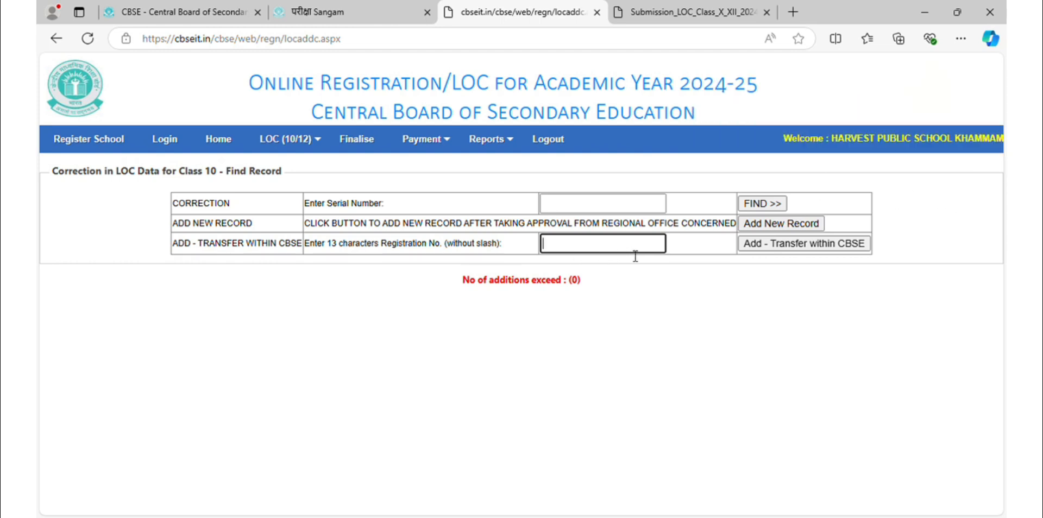
pyautogui.click(779, 244)
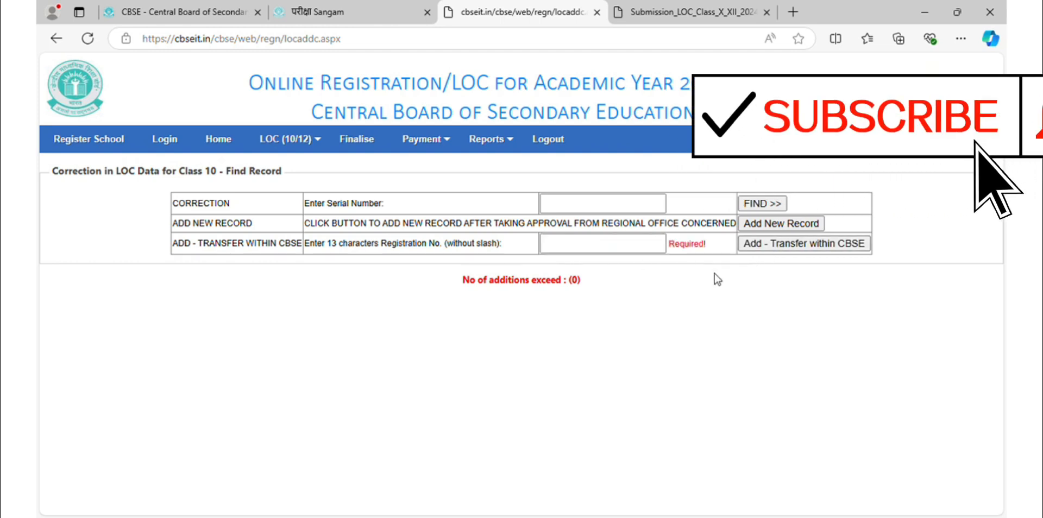
pyautogui.click(589, 248)
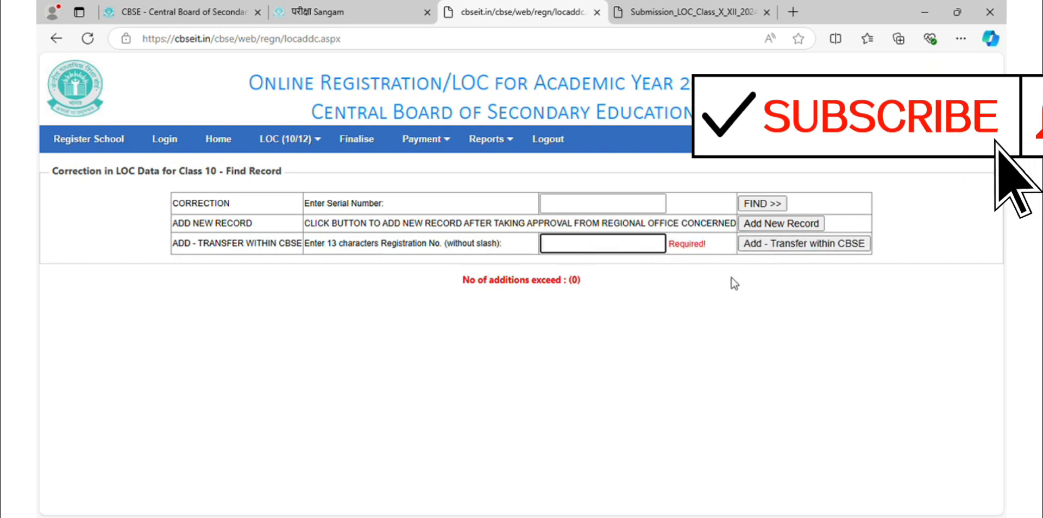
# Open the Class 10 LOC deletion page, enter serial number 00002, then log out.
pyautogui.moveTo(292, 157)
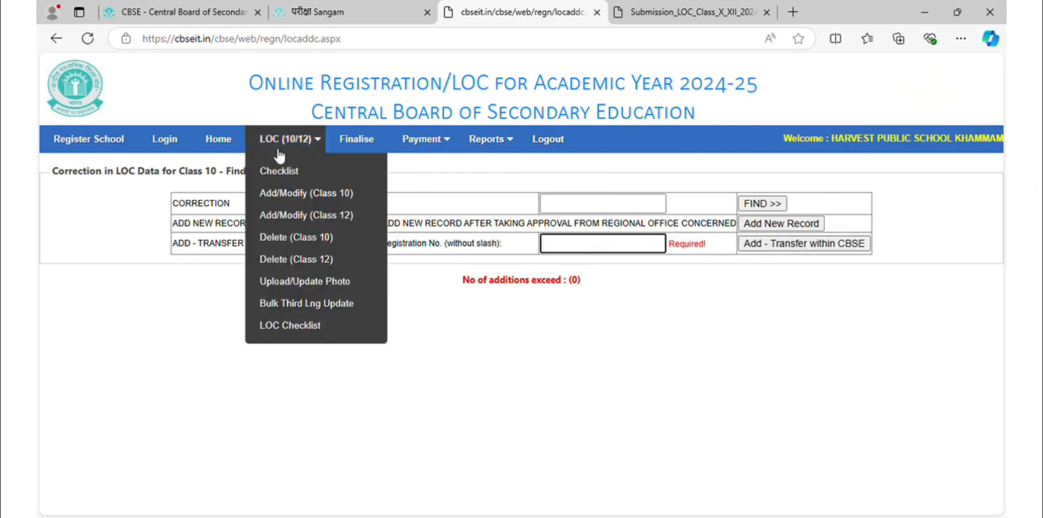
pyautogui.click(294, 238)
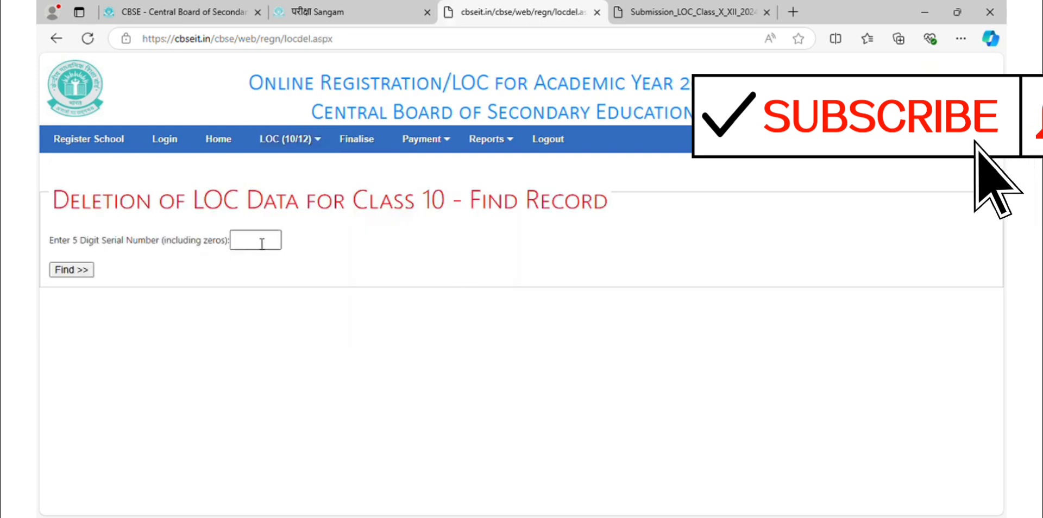
pyautogui.write('00002')
pyautogui.click(549, 139)
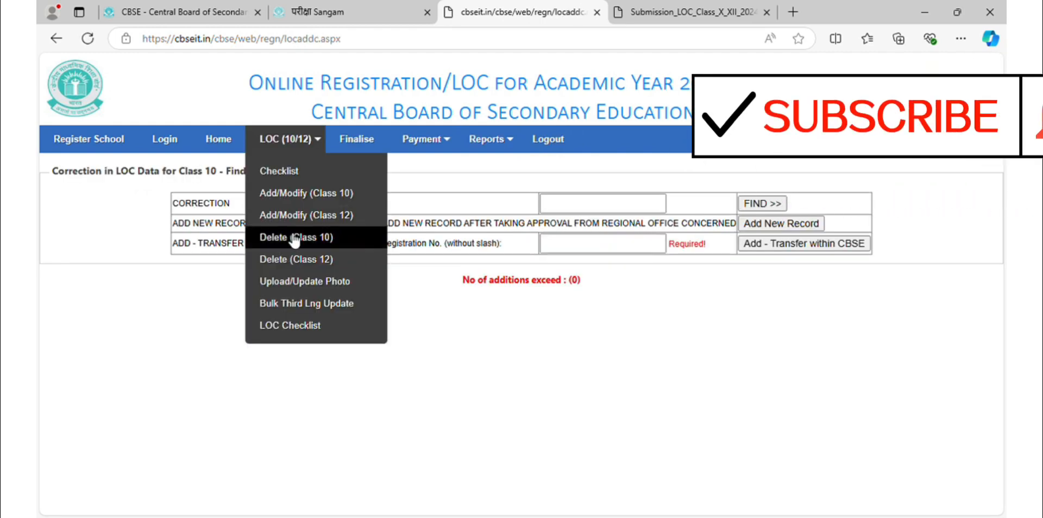
# Reopen the Class 10 deletion page and fill in serial number 00002 from the suggestion.
pyautogui.click(295, 237)
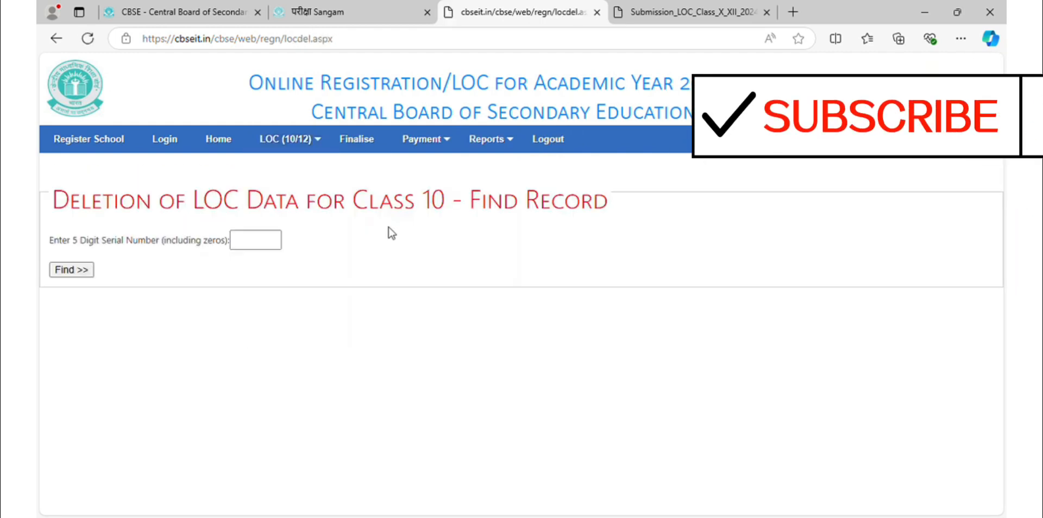
pyautogui.click(254, 242)
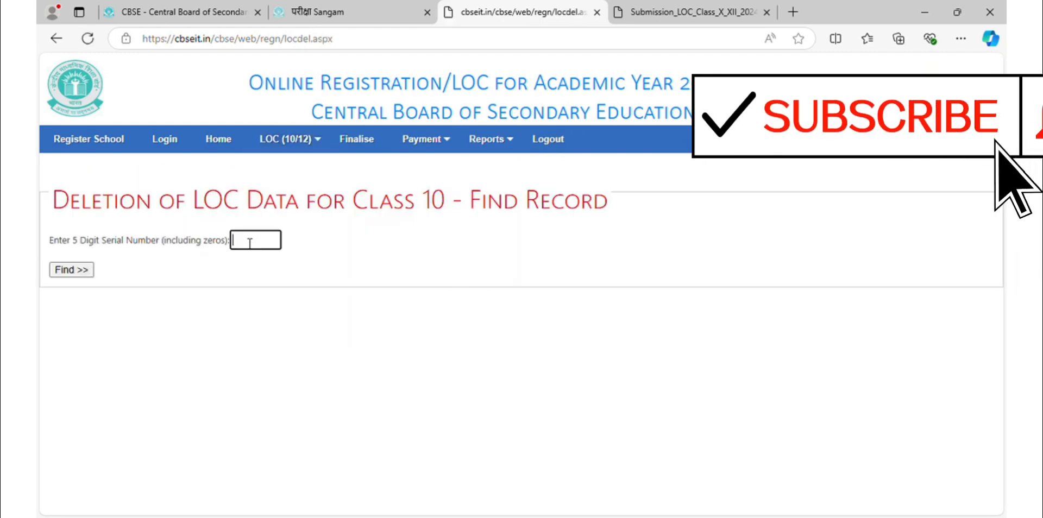
pyautogui.click(240, 303)
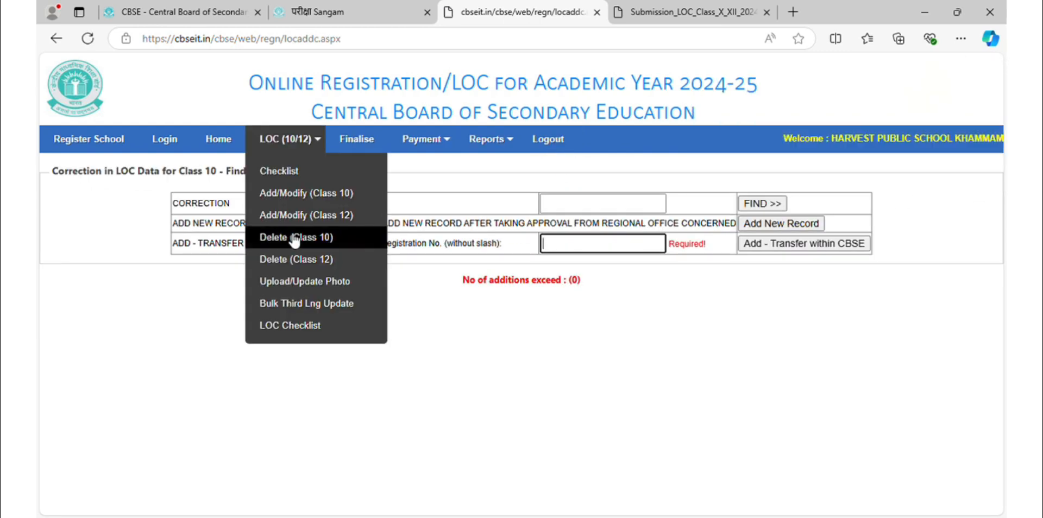
# Open Delete (Class 10) again after logging out and enter serial number 00002 on the Find Record page.
pyautogui.click(344, 239)
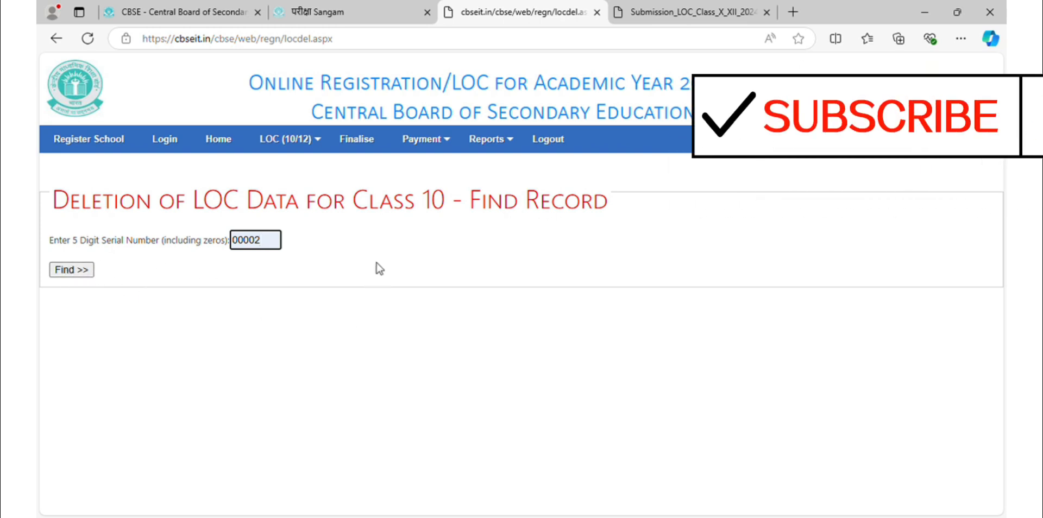
pyautogui.click(548, 140)
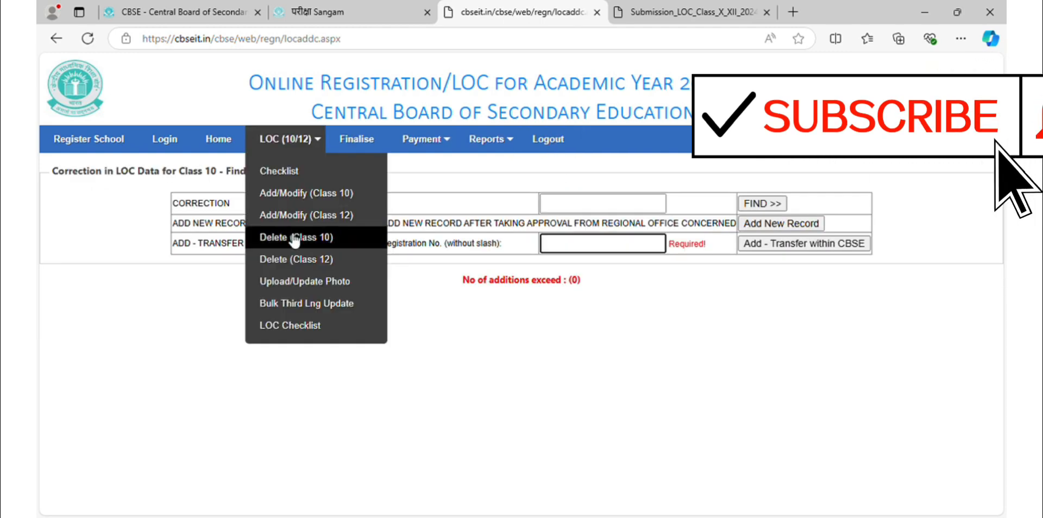
pyautogui.click(295, 237)
pyautogui.click(263, 240)
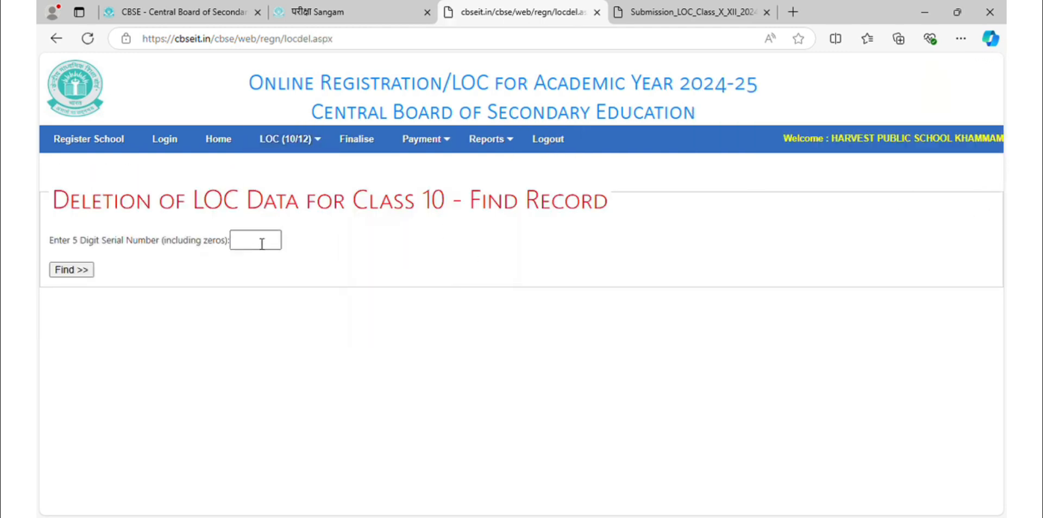
pyautogui.write('00002')
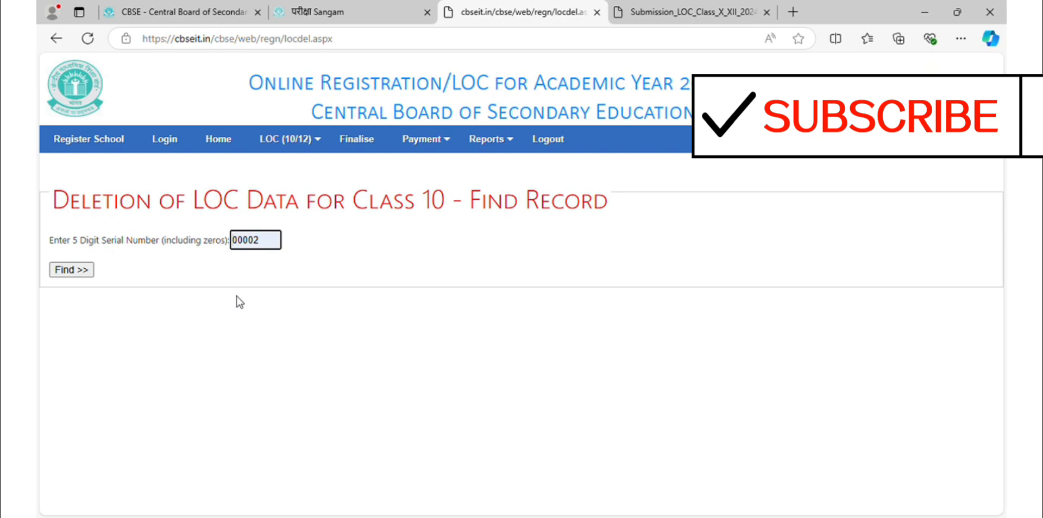
pyautogui.click(241, 302)
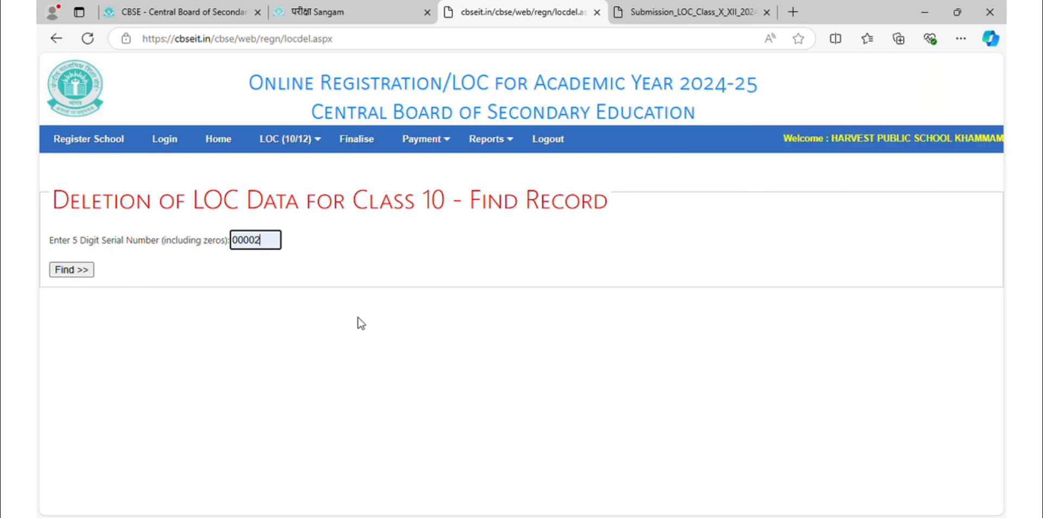
pyautogui.moveTo(514, 156)
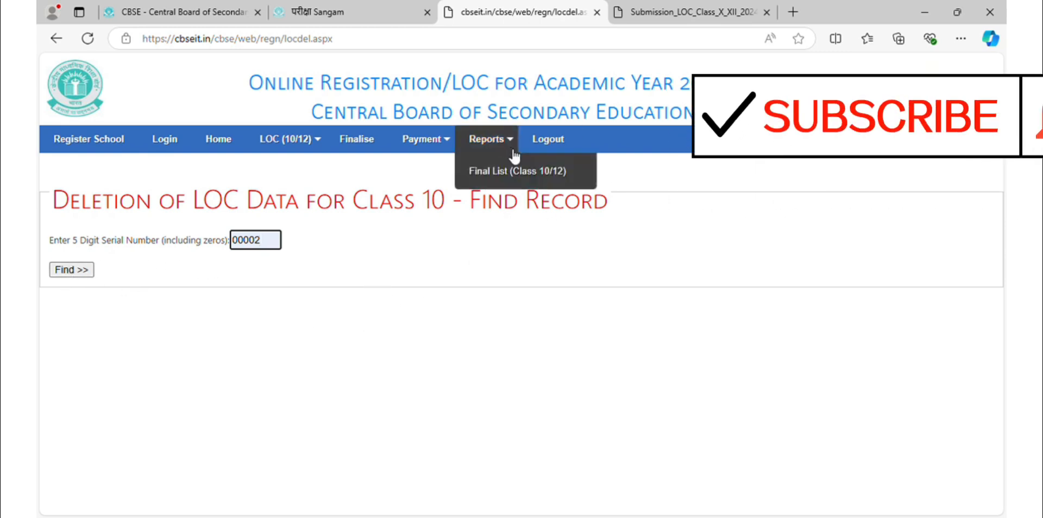
pyautogui.click(555, 150)
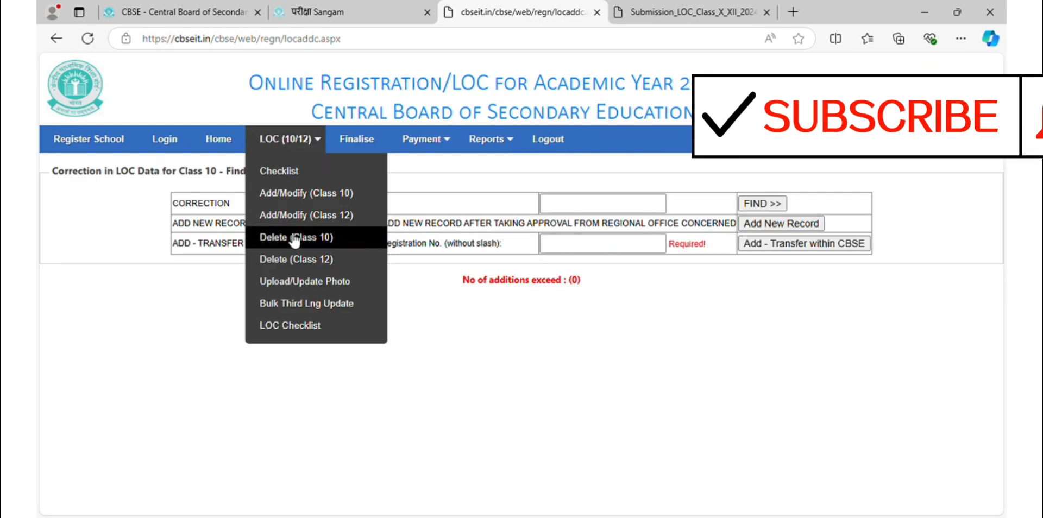
pyautogui.click(293, 239)
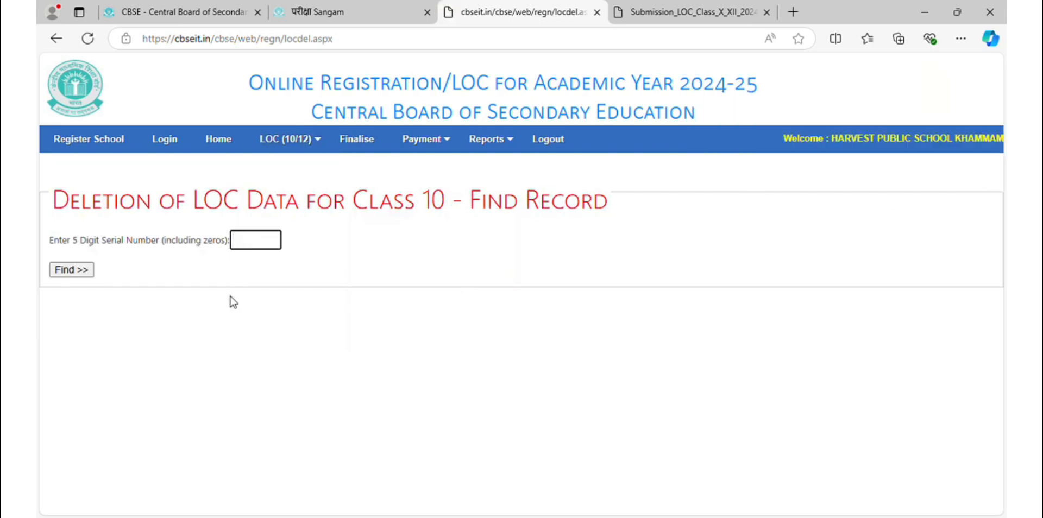
pyautogui.write('00002')
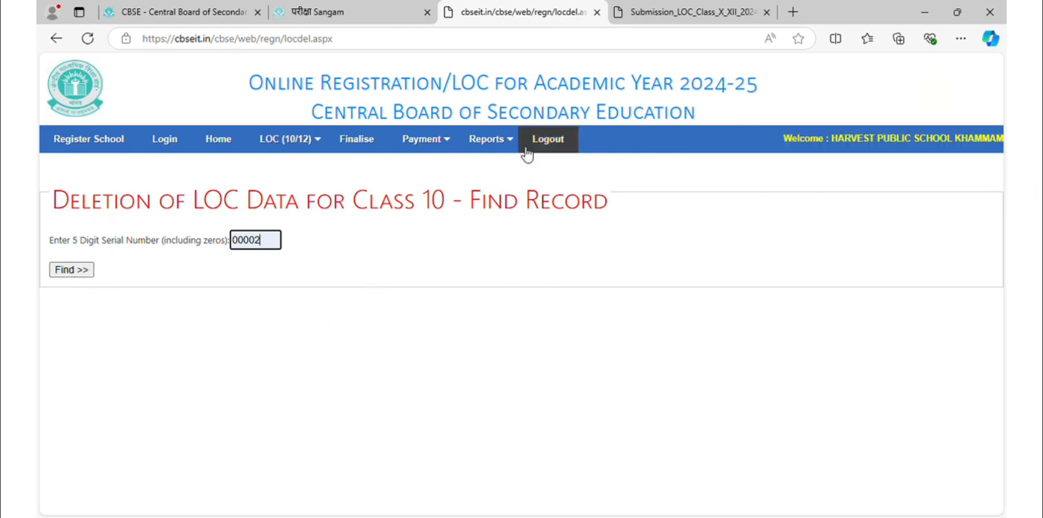
pyautogui.click(554, 149)
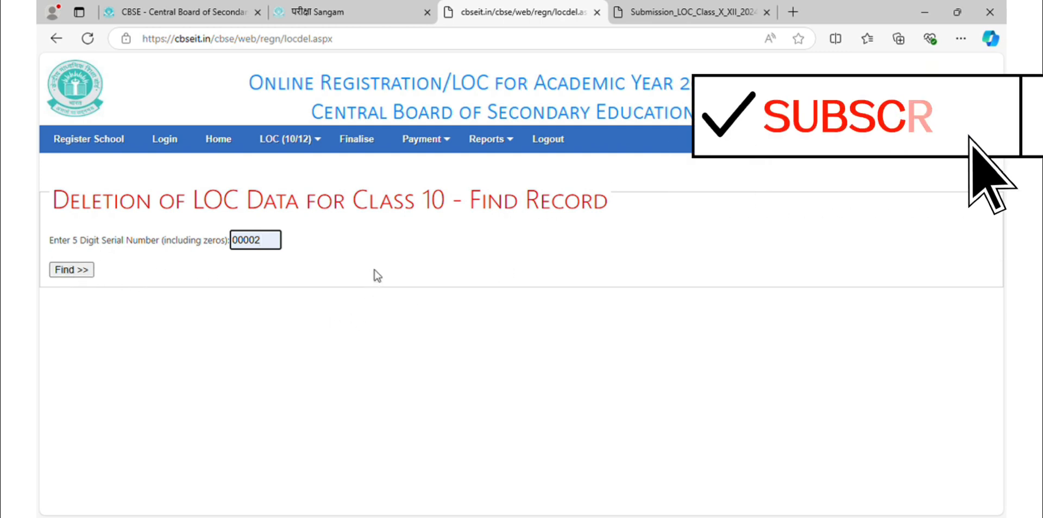
pyautogui.click(555, 150)
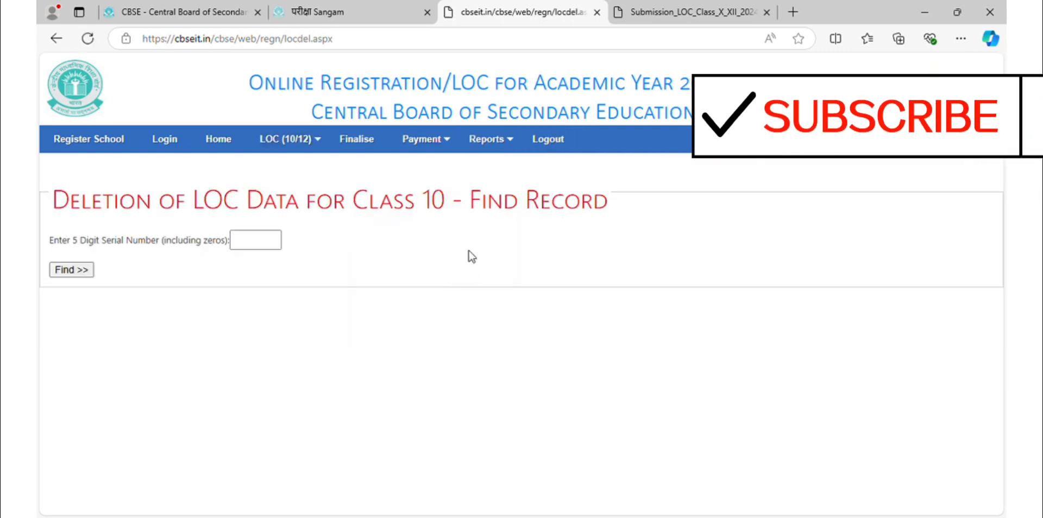
pyautogui.click(254, 242)
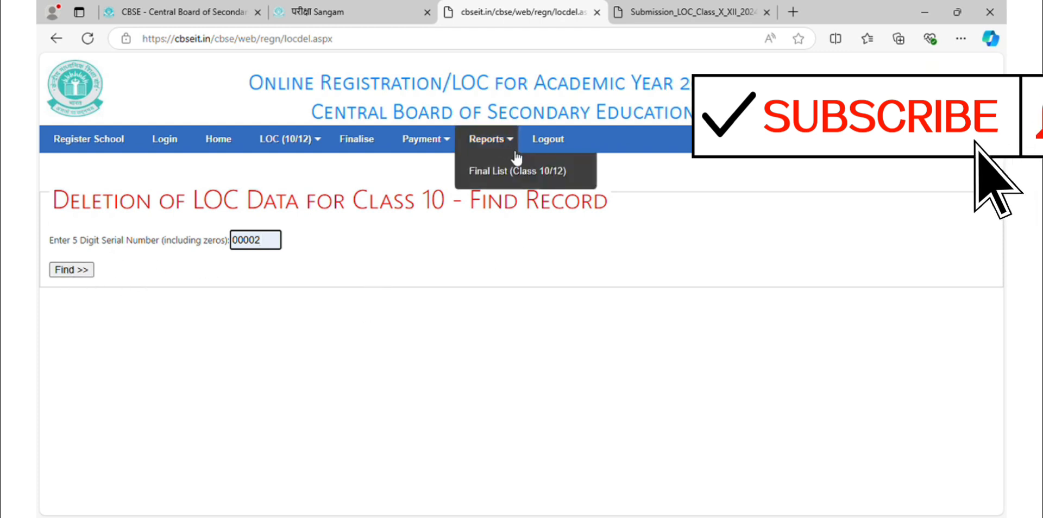
pyautogui.click(553, 150)
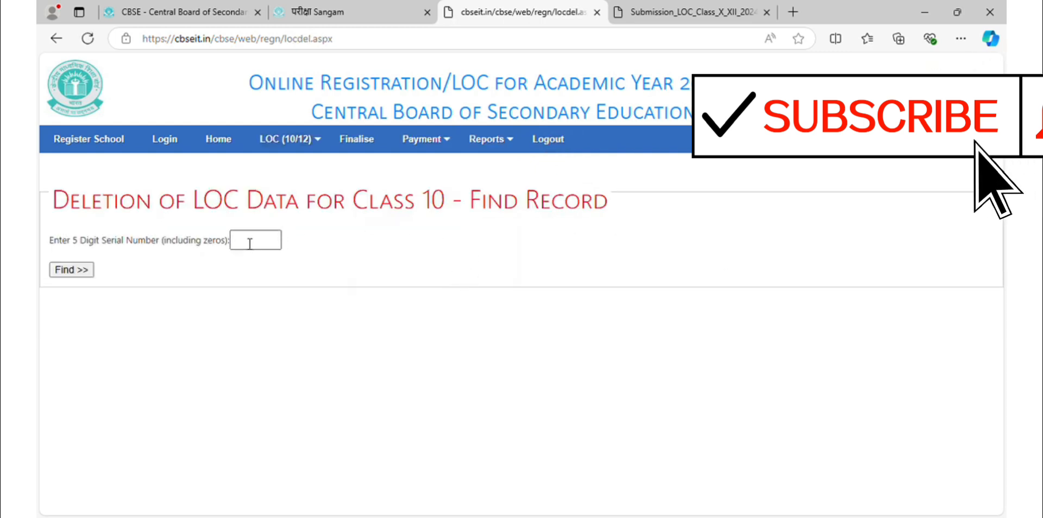
pyautogui.click(250, 244)
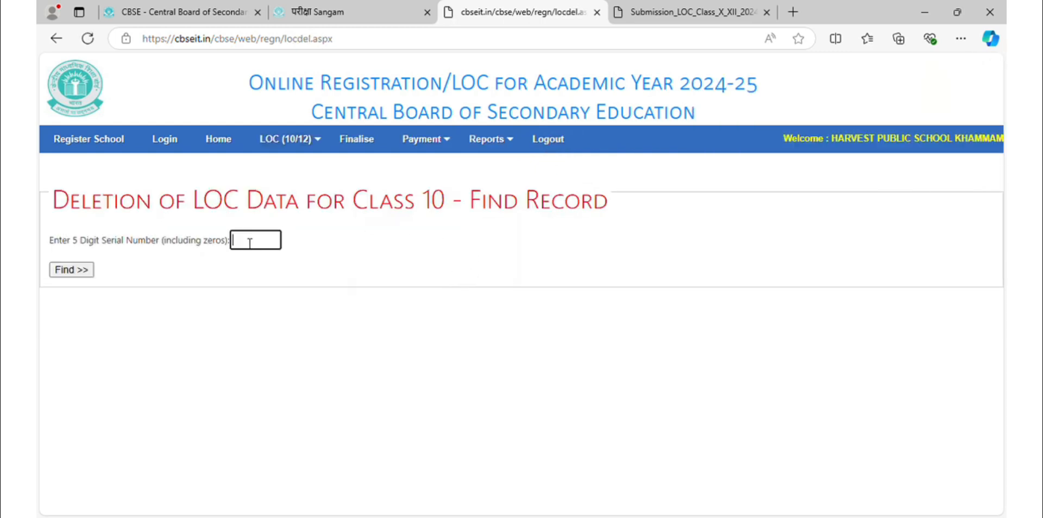
pyautogui.write('00002')
pyautogui.click(554, 150)
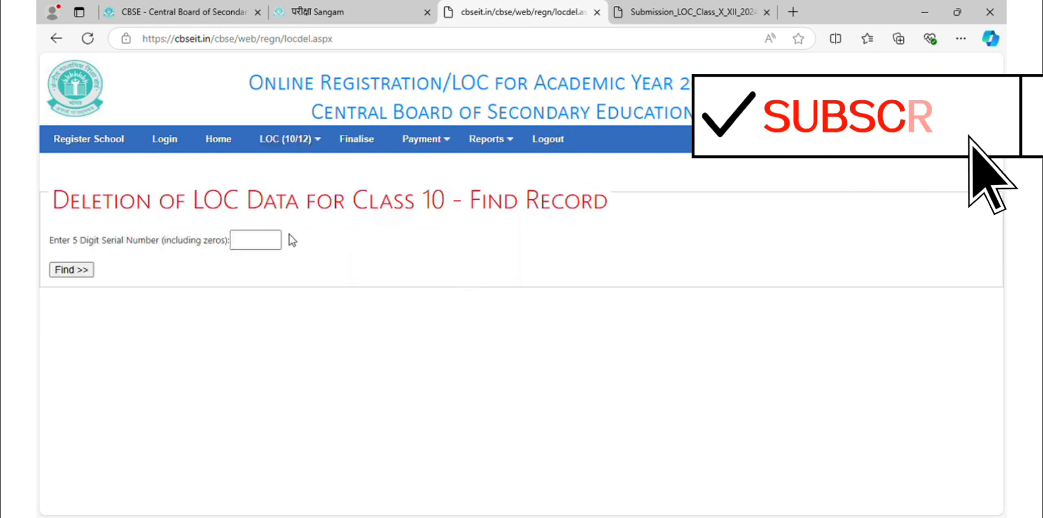
pyautogui.write('00002')
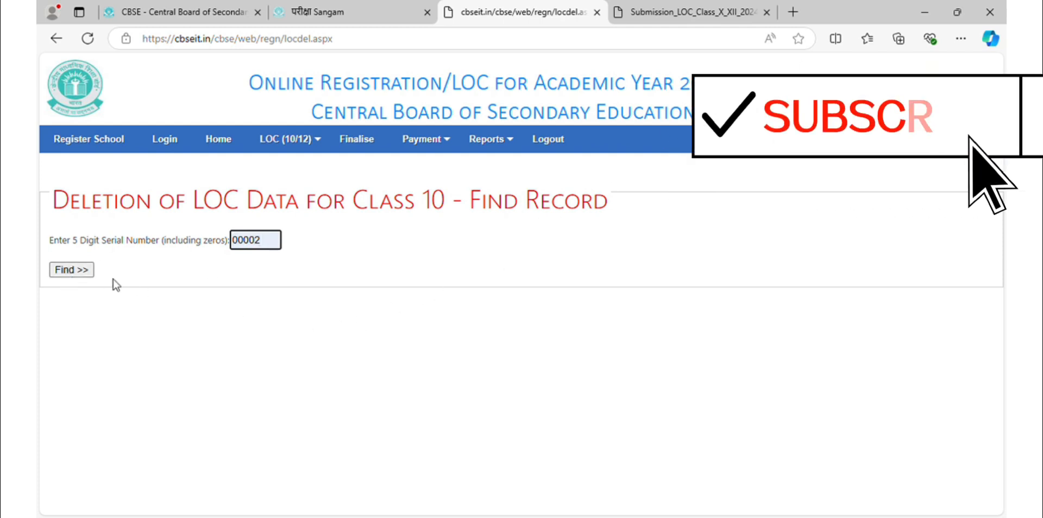
pyautogui.click(553, 147)
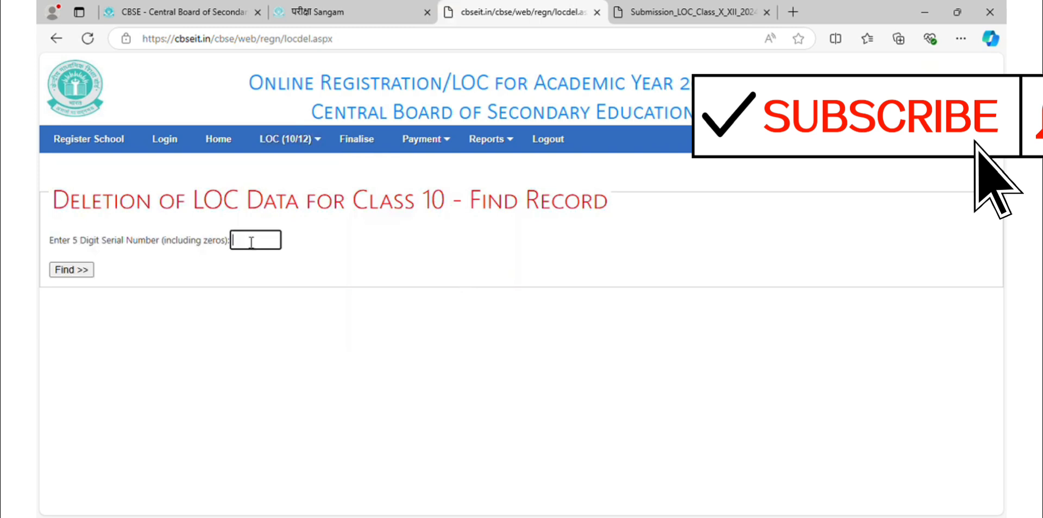
pyautogui.write('00002')
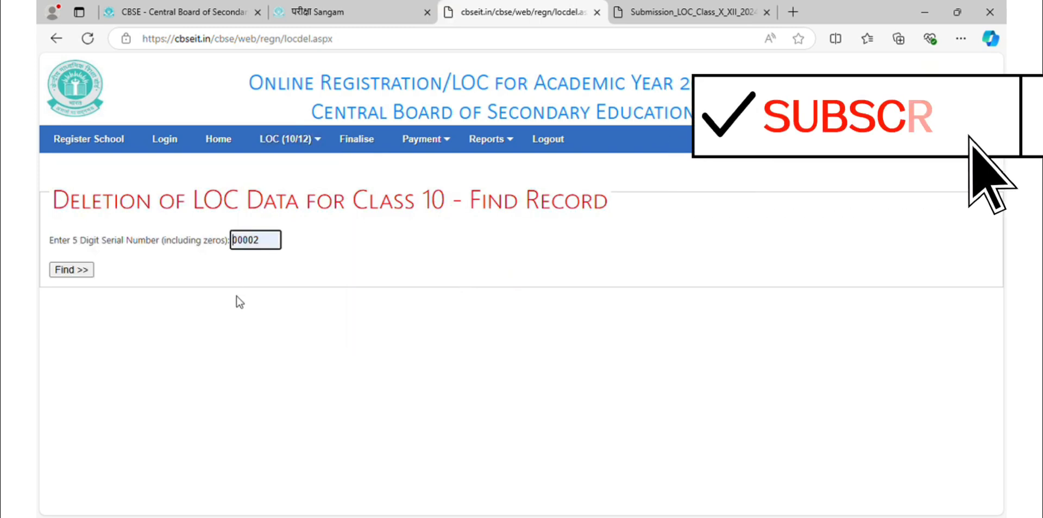